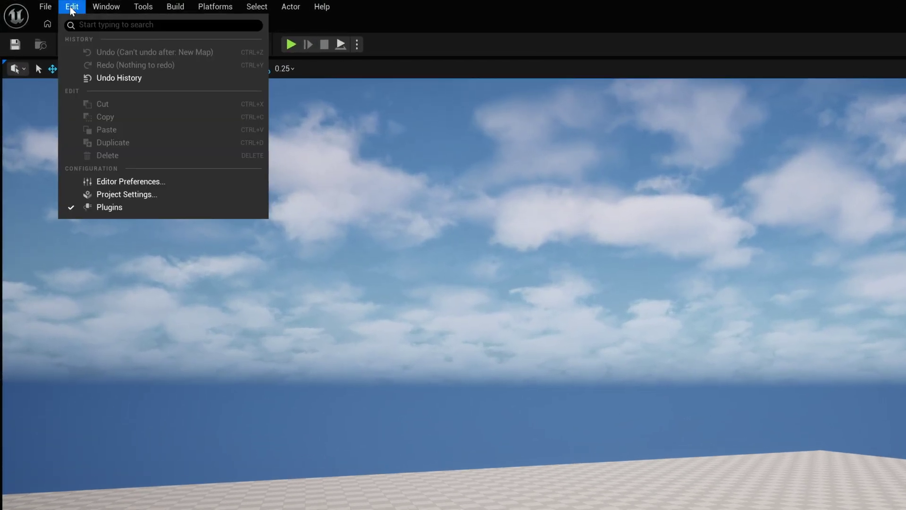
# - Find the Procedural Vegetation Editor plugin and enable it for the project
pyautogui.click(109, 207)
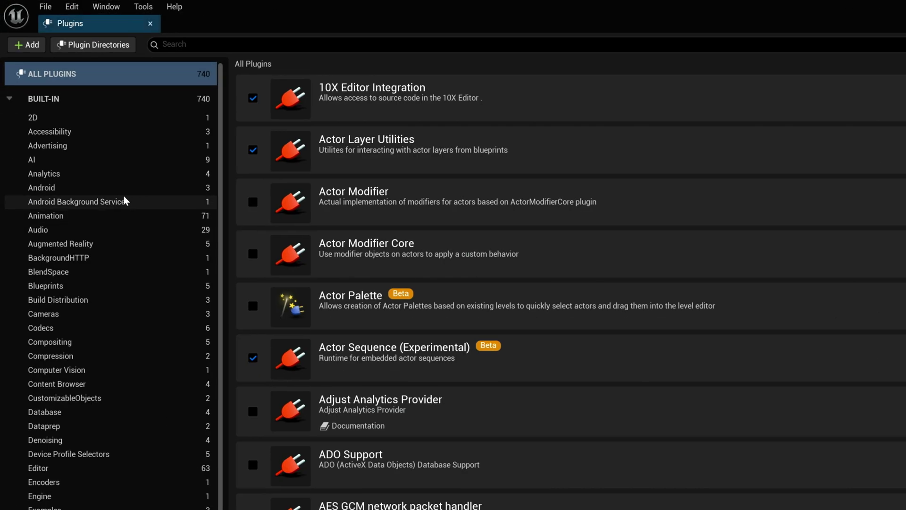
pyautogui.click(196, 44)
pyautogui.write('procedural vegetation editor')
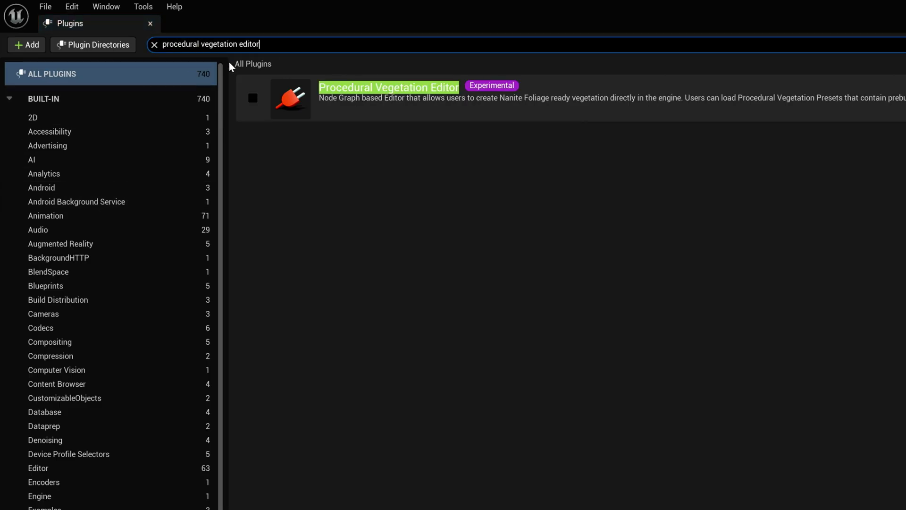
pyautogui.click(253, 98)
pyautogui.click(830, 463)
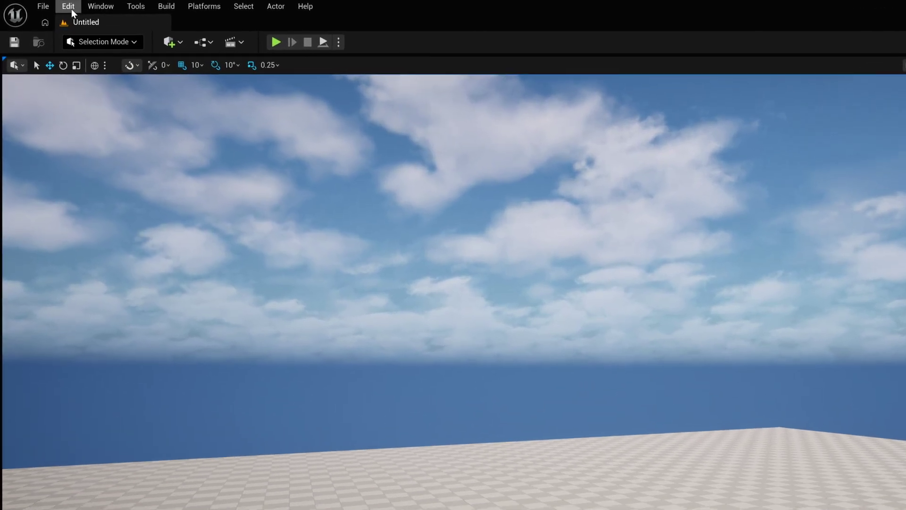
# - Enable the experimental Nanite Foliage rendering option in the project settings
pyautogui.click(43, 4)
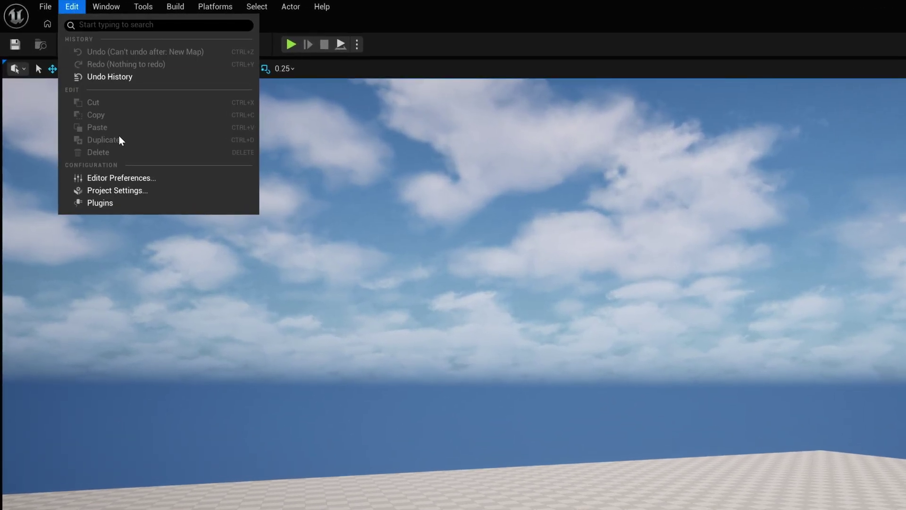
pyautogui.click(118, 190)
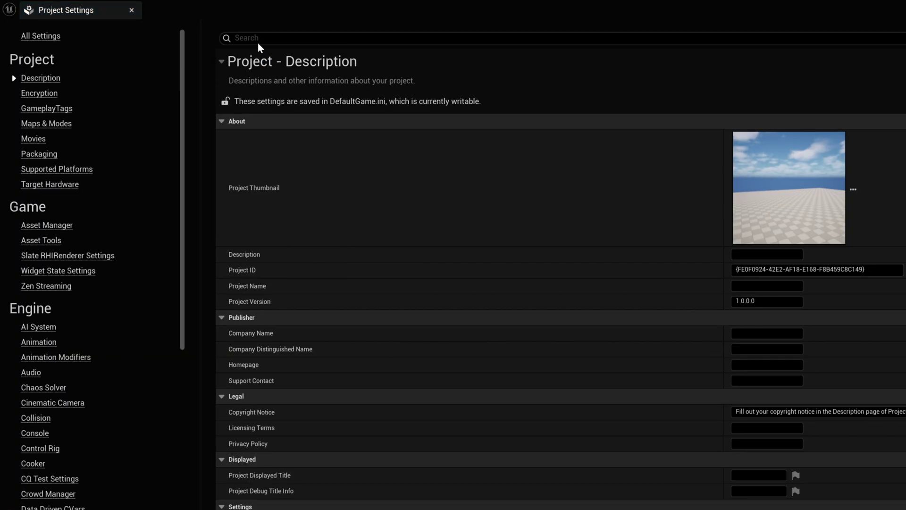
pyautogui.click(260, 42)
pyautogui.write('nanite foliage')
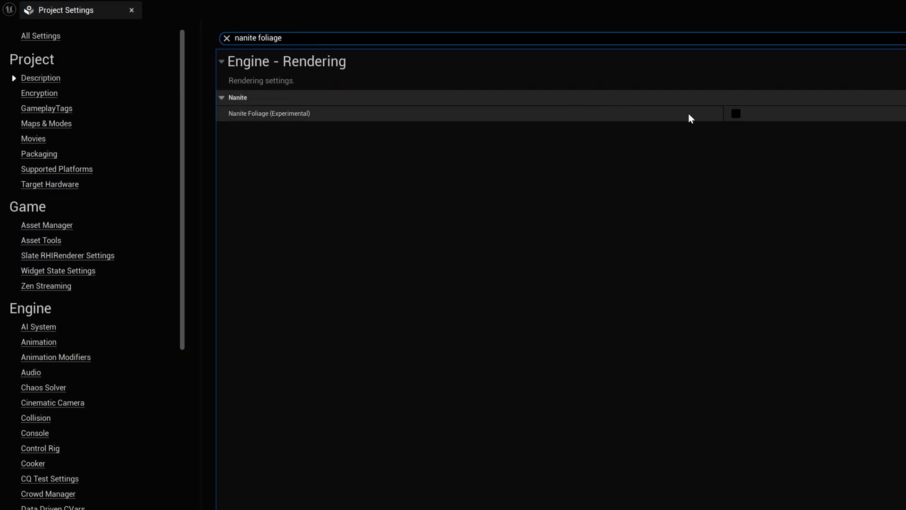
pyautogui.click(735, 114)
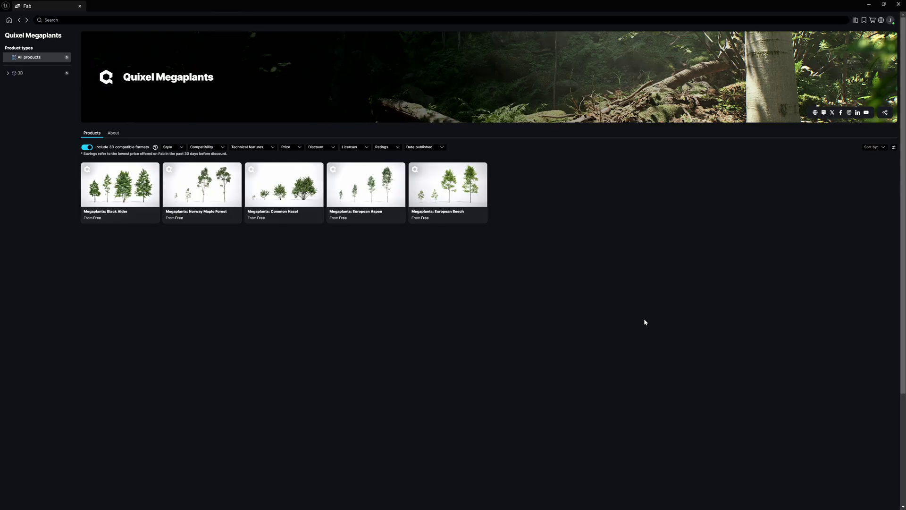
# - Open the Megaplants: European Beech product on Fab, and open the PVE_European_Beech_Generic_01 asset from the project's content
pyautogui.click(479, 186)
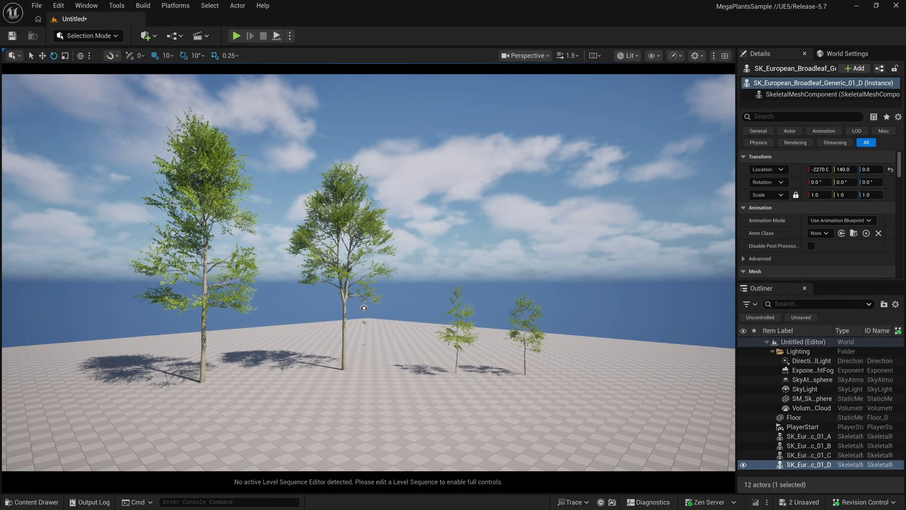
pyautogui.hotkey('ctrl', 'space')
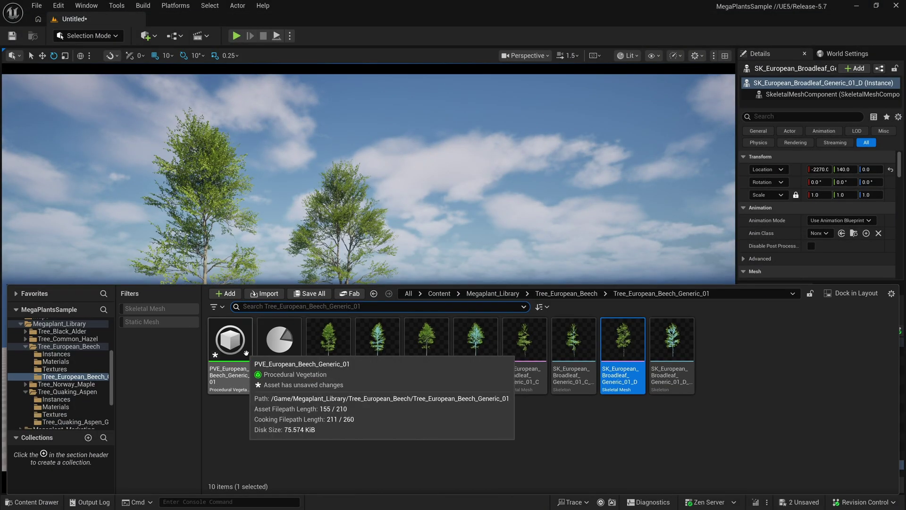
pyautogui.doubleClick(246, 353)
pyautogui.moveTo(420, 261); pyautogui.dragTo(358, 276, button='right')
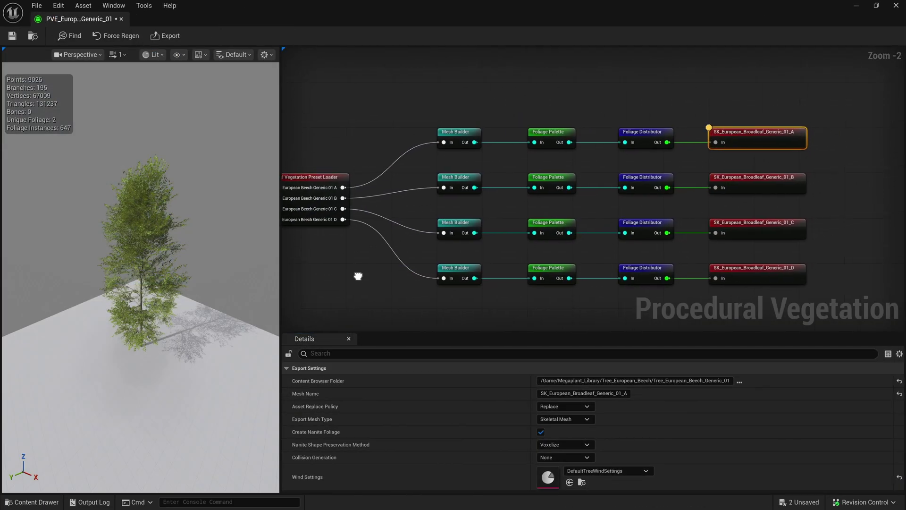
# - Preview the European Beech tree variants B, C and D through their output nodes in the vegetation graph
pyautogui.click(771, 181)
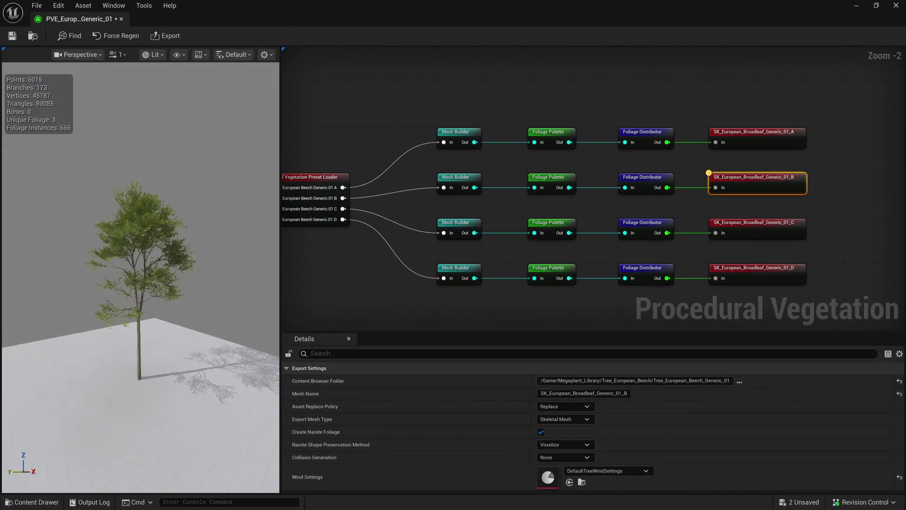
pyautogui.click(797, 234)
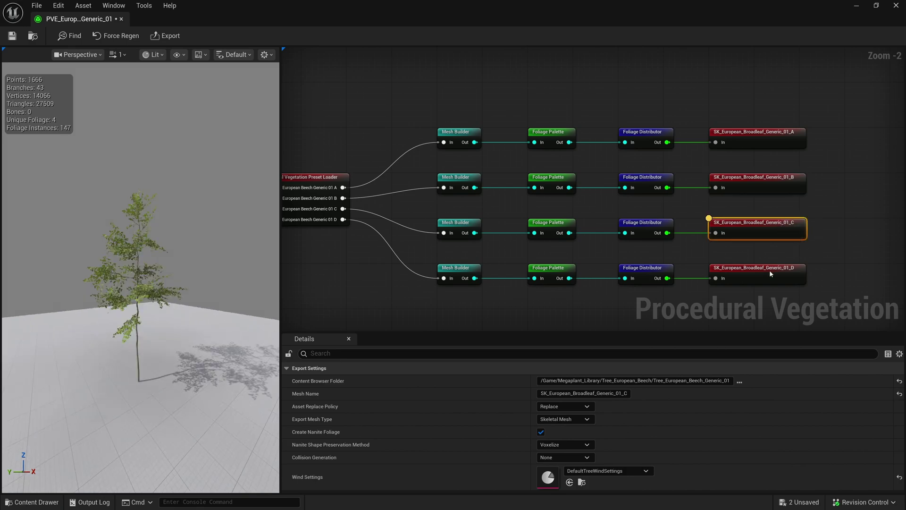
pyautogui.click(770, 270)
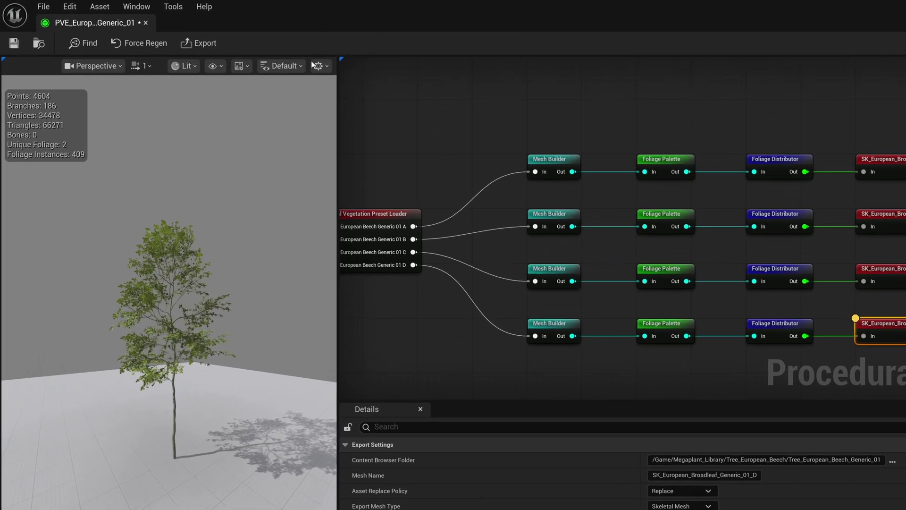
# - Turn off Auto focus viewport in the preview's interaction settings
pyautogui.click(270, 56)
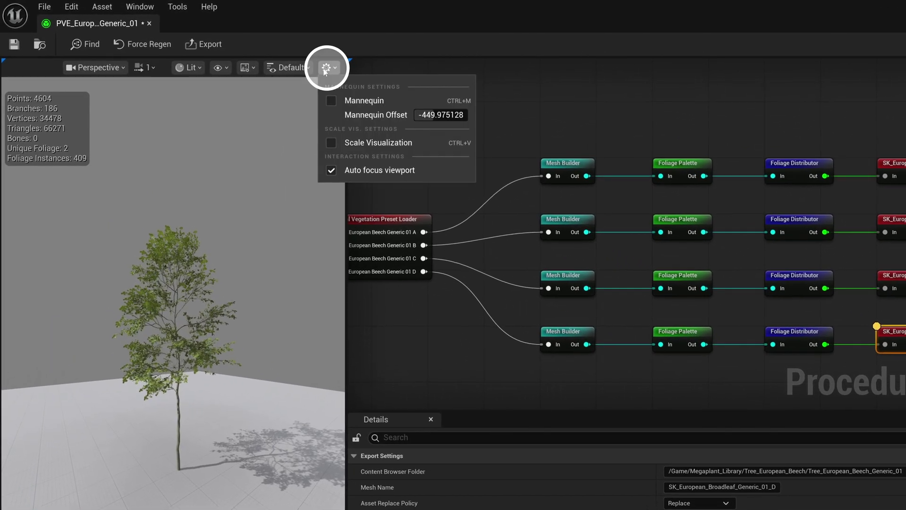
pyautogui.click(331, 171)
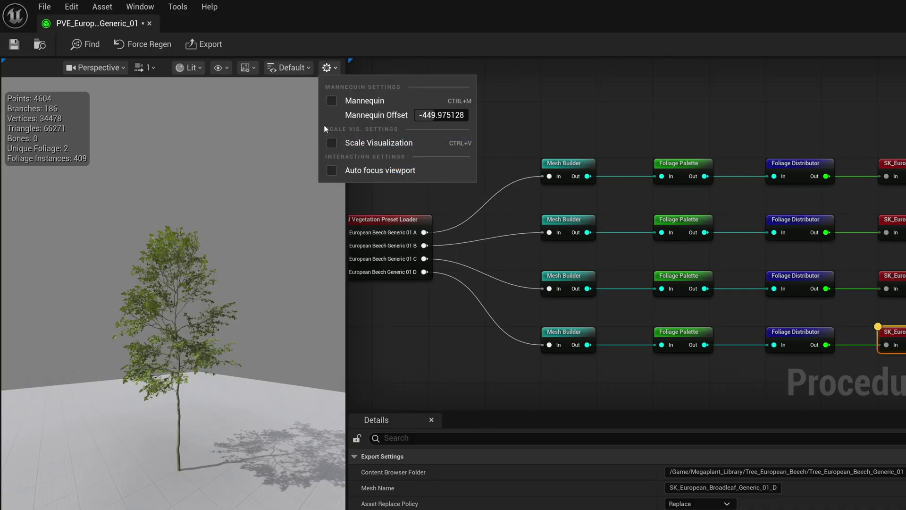
# - Show the mannequin and the scale visualization beside the tree as size references, and hide both again
pyautogui.click(331, 101)
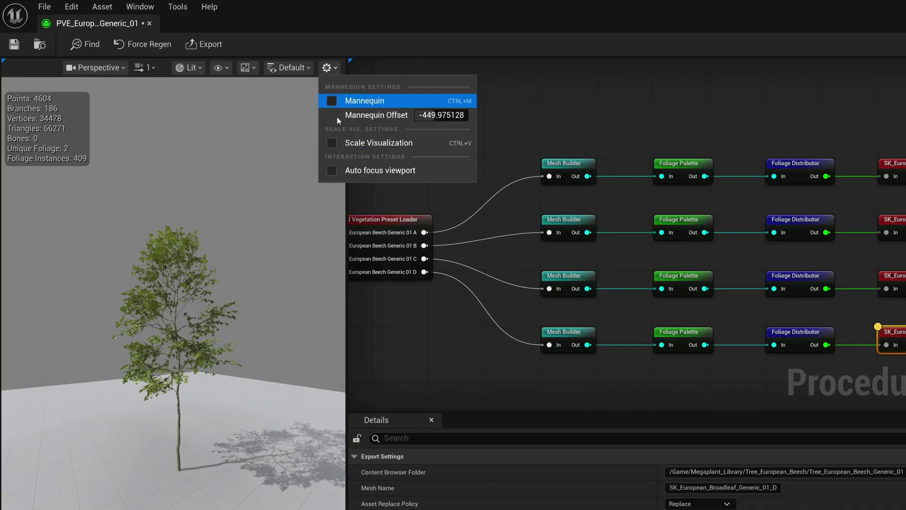
pyautogui.click(332, 102)
pyautogui.click(333, 143)
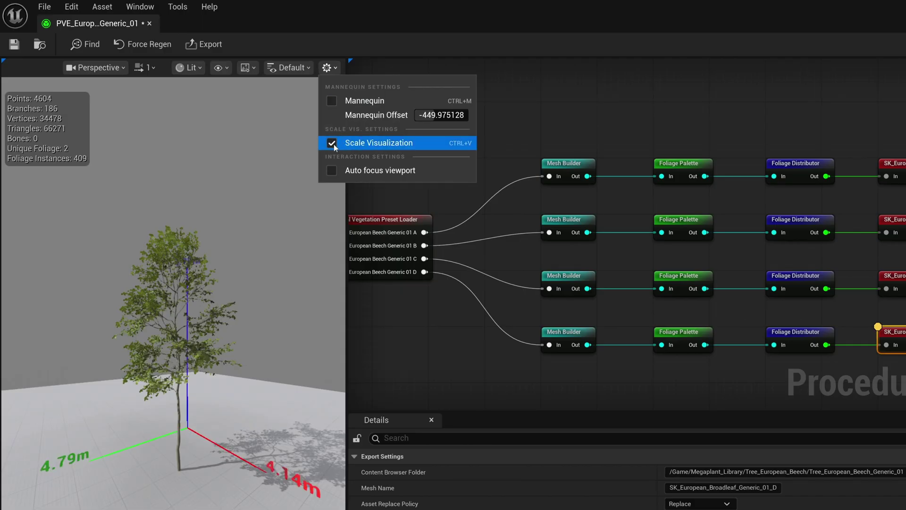
pyautogui.click(332, 143)
pyautogui.click(562, 127)
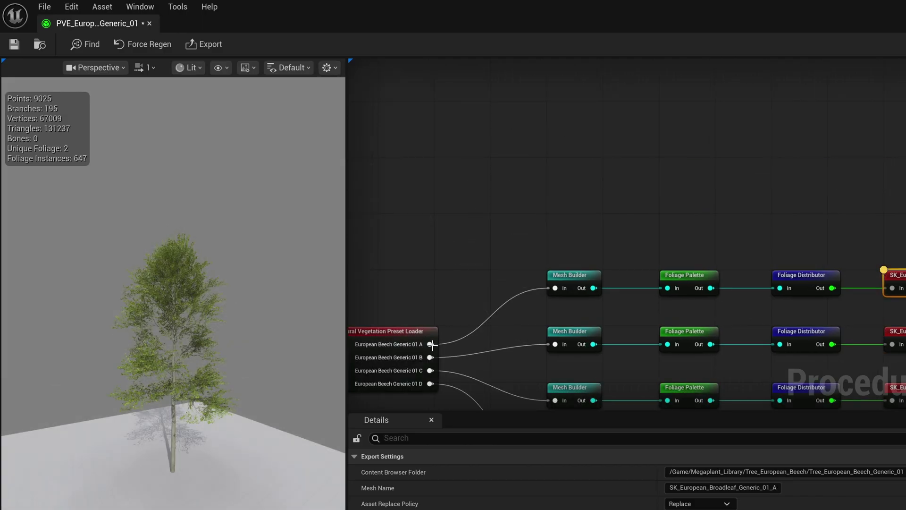
# - Add a spatial Carve node connected to the European Beech Generic 01 A output of the preset loader
pyautogui.moveTo(432, 344); pyautogui.dragTo(539, 206)
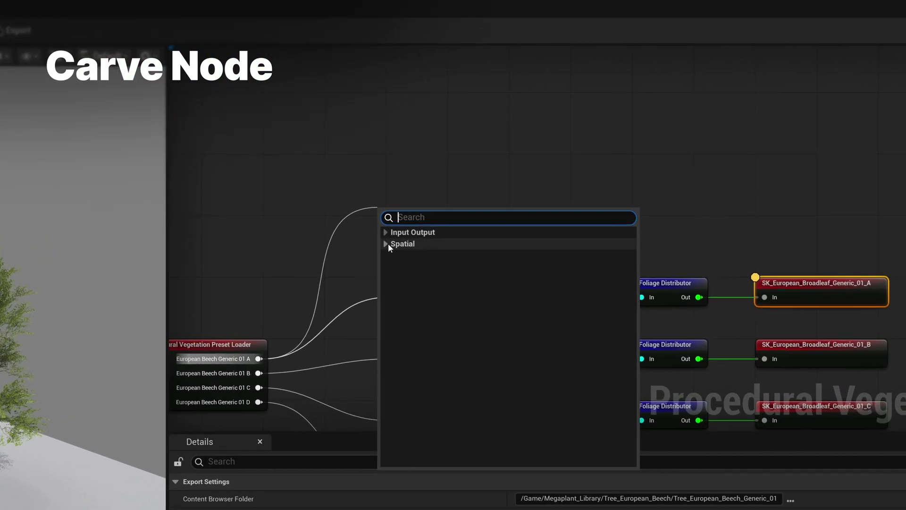
pyautogui.click(404, 244)
pyautogui.click(419, 267)
pyautogui.moveTo(393, 222); pyautogui.dragTo(410, 230)
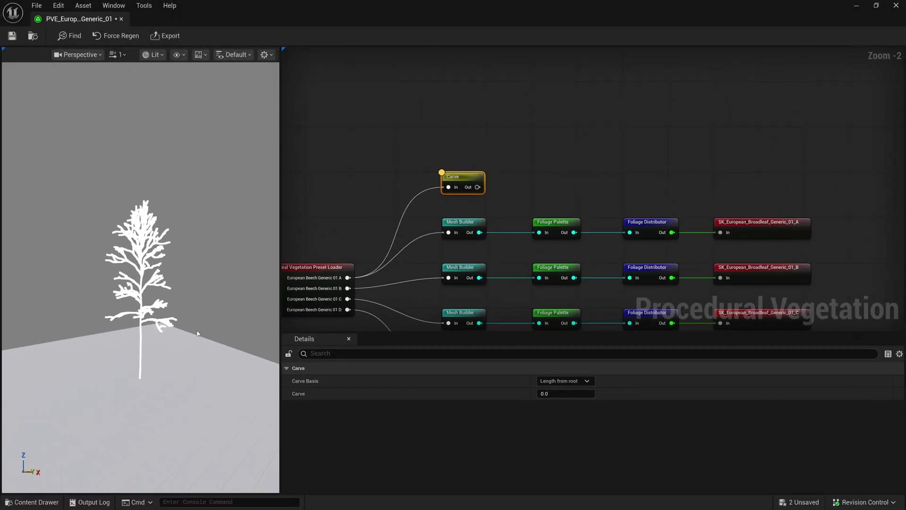
# - Try a Carve amount of about 0.35 with the Length from root basis, and reset the amount to 0
pyautogui.moveTo(197, 334); pyautogui.dragTo(171, 337)
pyautogui.moveTo(572, 392); pyautogui.dragTo(577, 392)
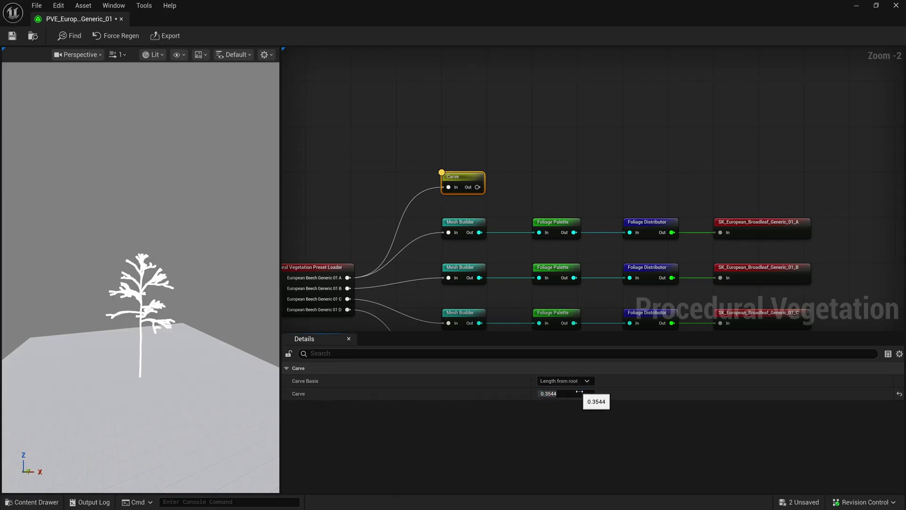
pyautogui.write('0')
pyautogui.press('Return')
# - Switch the carve basis to Z Position and vary the Carve amount around 0.388
pyautogui.click(577, 382)
pyautogui.click(560, 398)
pyautogui.moveTo(560, 397); pyautogui.dragTo(567, 395)
pyautogui.click(563, 382)
pyautogui.click(557, 407)
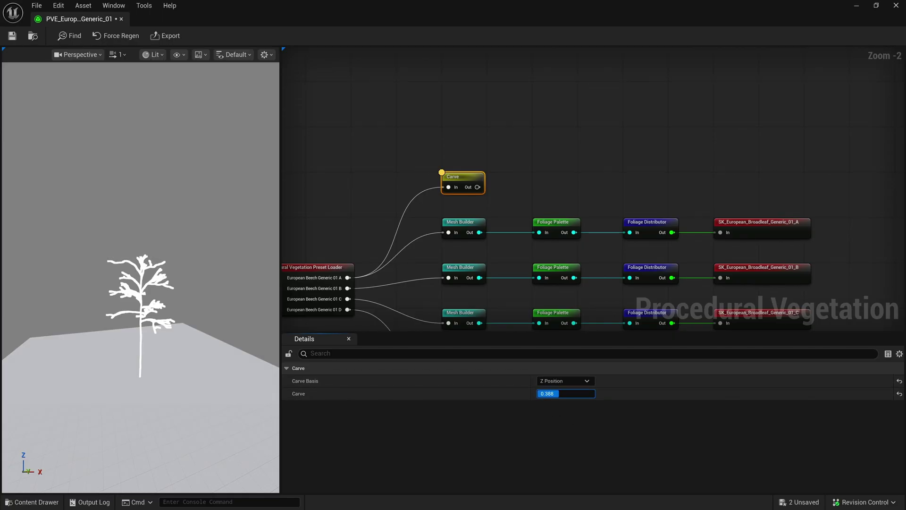
pyautogui.moveTo(571, 394)
pyautogui.mouseDown()
pyautogui.moveTo(543, 394)
pyautogui.moveTo(561, 394)
pyautogui.mouseUp()
# - Switch the carve basis to Radius and set the Carve amount back to 0
pyautogui.click(572, 381)
pyautogui.click(550, 415)
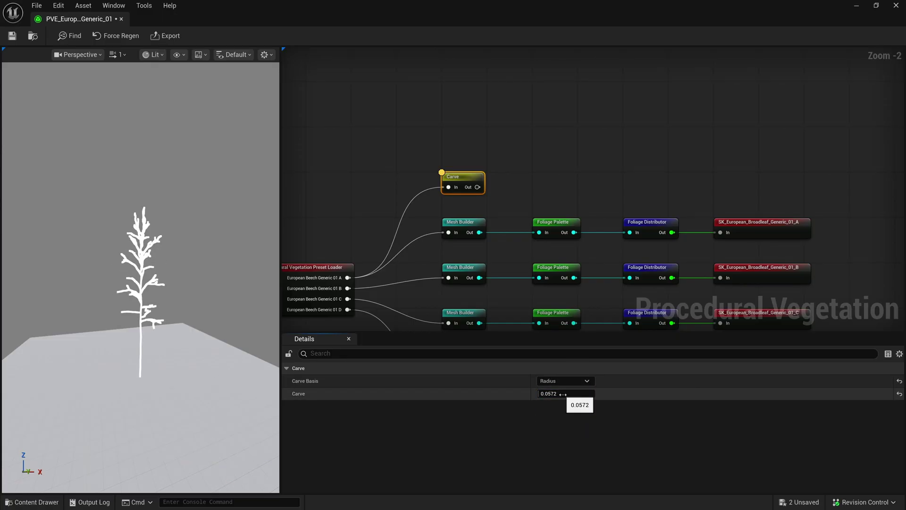
pyautogui.write('0')
pyautogui.press('Return')
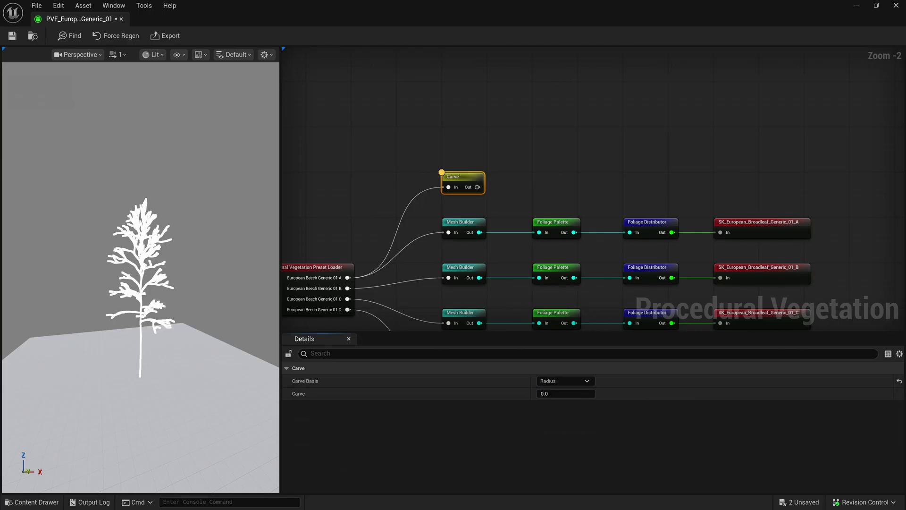
# - Delete the Carve node and add a Gravity node connected to the European Beech Generic 01 A output
pyautogui.press('Delete')
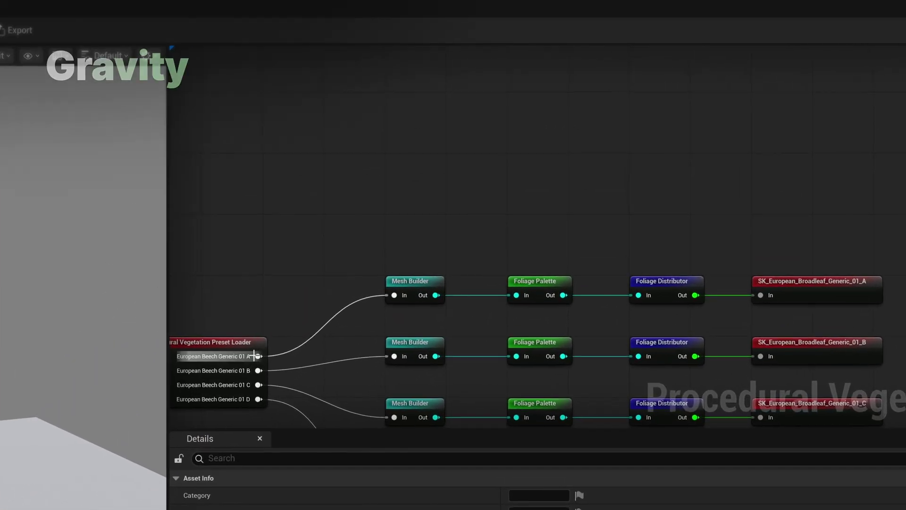
pyautogui.moveTo(271, 344); pyautogui.dragTo(363, 216)
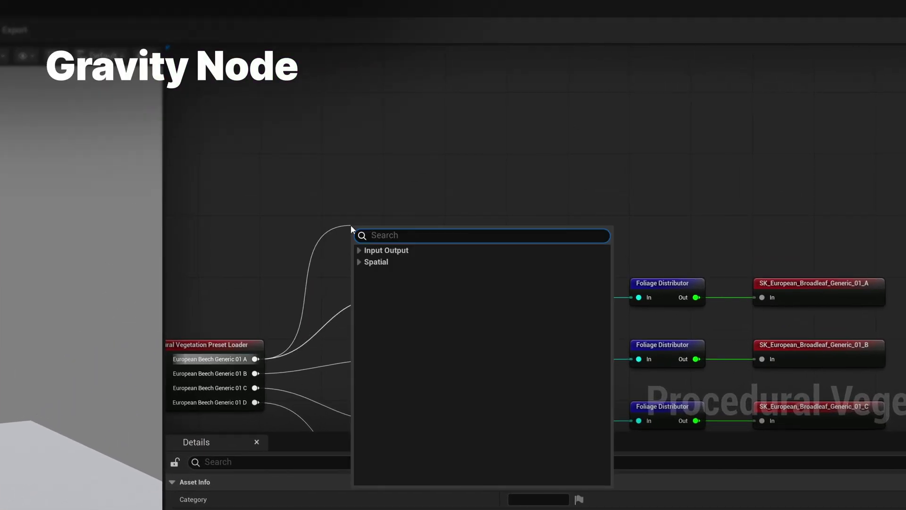
pyautogui.click(357, 262)
pyautogui.click(398, 328)
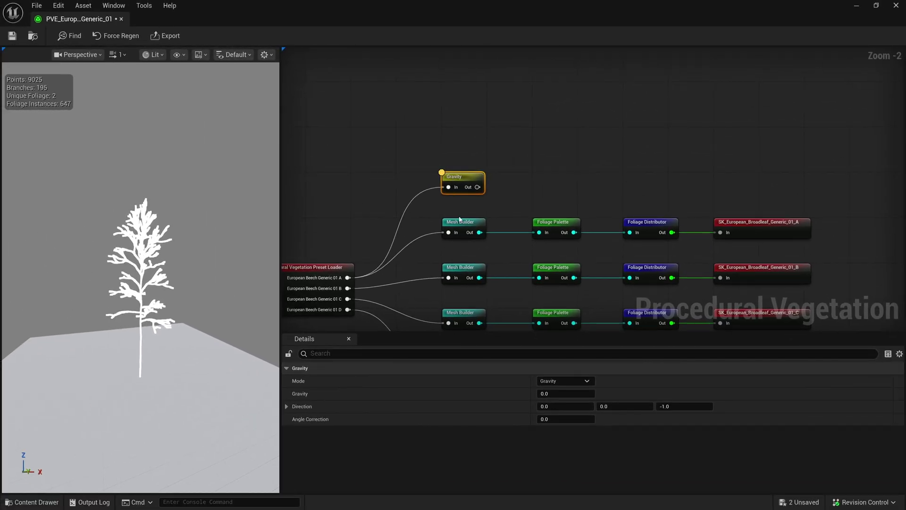
# - Set the Gravity node's strength to about 0.3, its angle correction to about 0.35 and its Y direction to about 0.138
pyautogui.click(556, 393)
pyautogui.write('0.1564')
pyautogui.moveTo(546, 393); pyautogui.dragTo(550, 394)
pyautogui.moveTo(198, 373); pyautogui.dragTo(250, 373)
pyautogui.moveTo(543, 419); pyautogui.dragTo(609, 407)
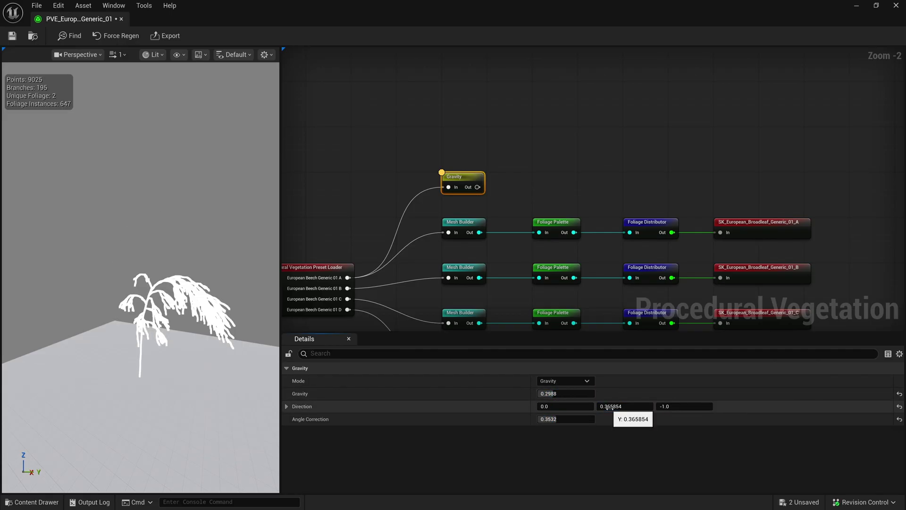
pyautogui.hotkey('ctrl', 'z')
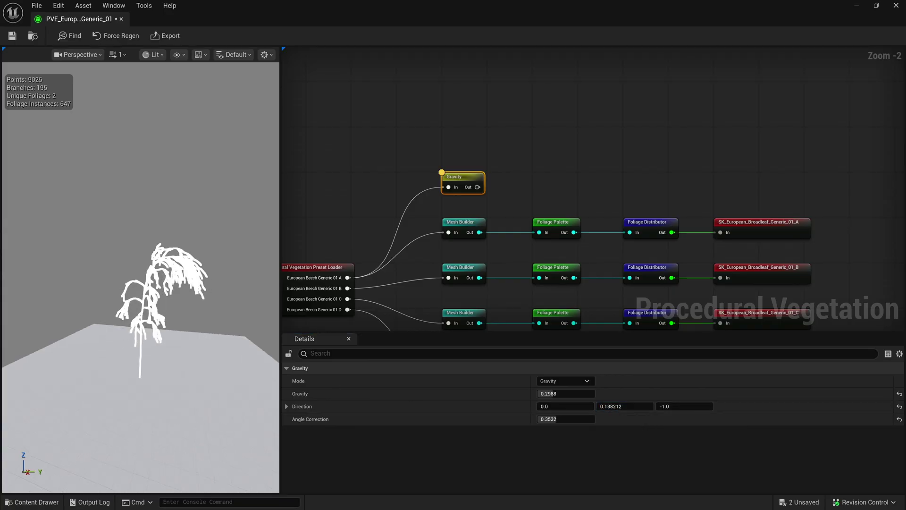
# - Compare angle corrections of 0 and 1 on the Gravity node, keep 1, and raise its gravity strength to about 0.466
pyautogui.click(546, 419)
pyautogui.write('0')
pyautogui.press('Return')
pyautogui.write('1')
pyautogui.press('Return')
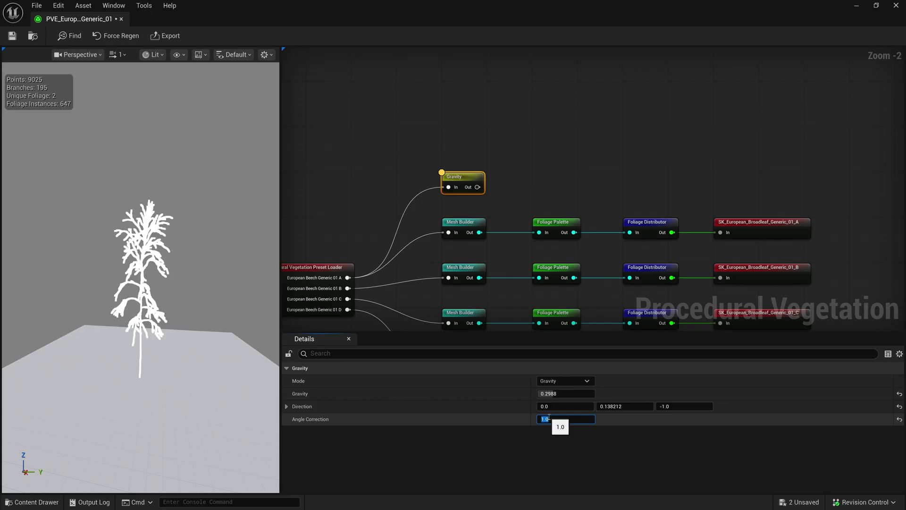
pyautogui.moveTo(552, 393); pyautogui.dragTo(560, 393)
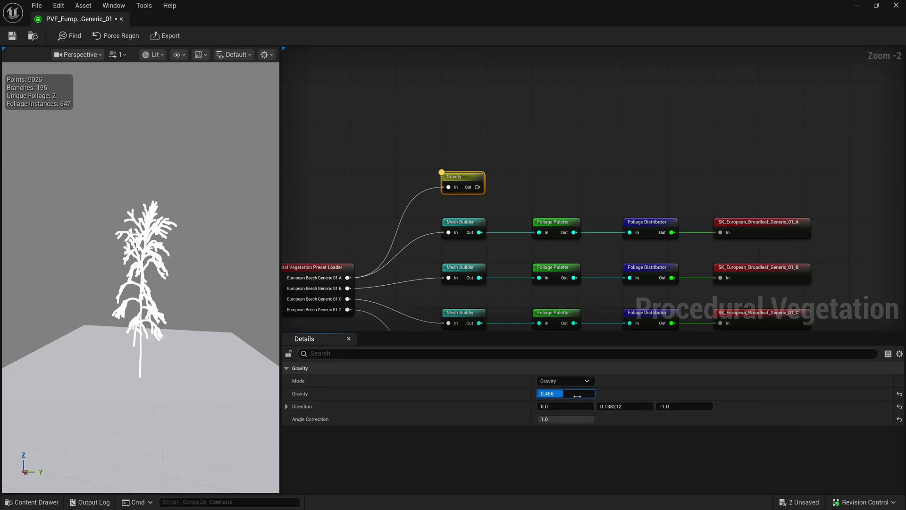
# - Switch the Gravity node's mode to Phototropic and inspect the tree from another angle
pyautogui.click(578, 381)
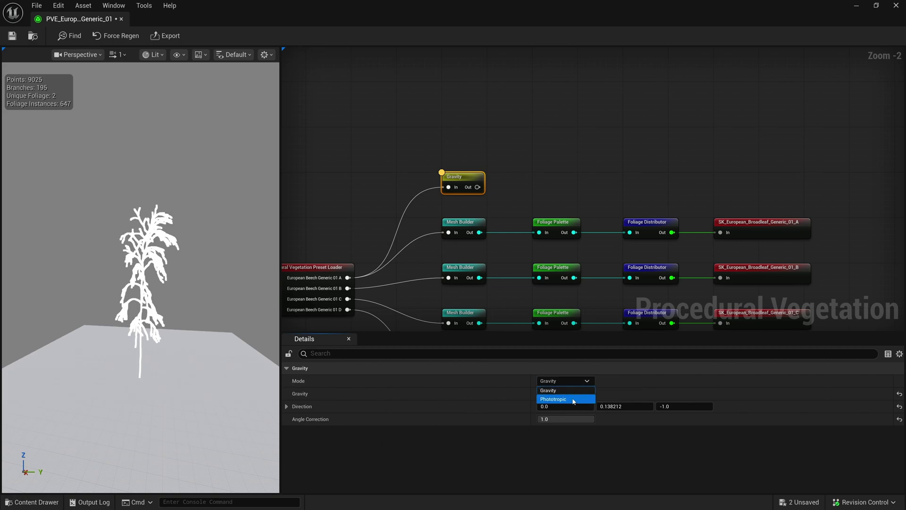
pyautogui.click(573, 399)
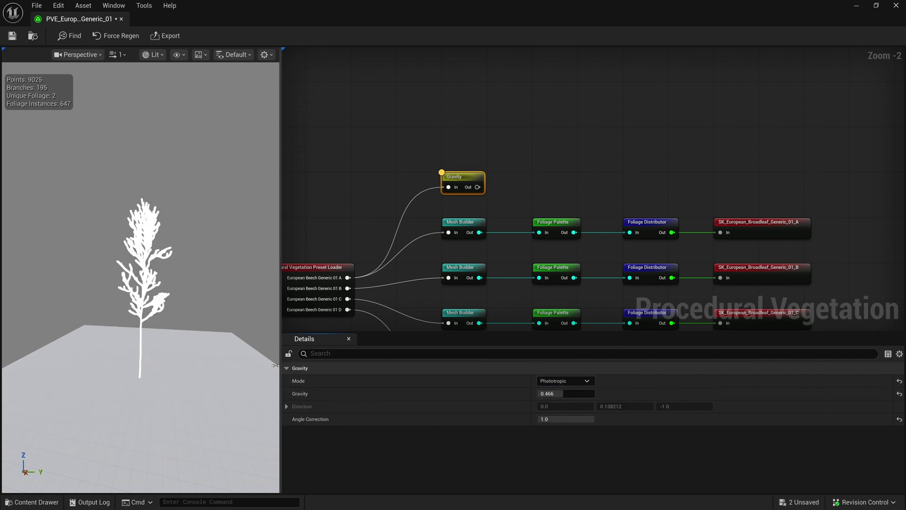
pyautogui.keyDown('alt'); pyautogui.moveTo(140, 278); pyautogui.dragTo(93, 277); pyautogui.keyUp('alt')
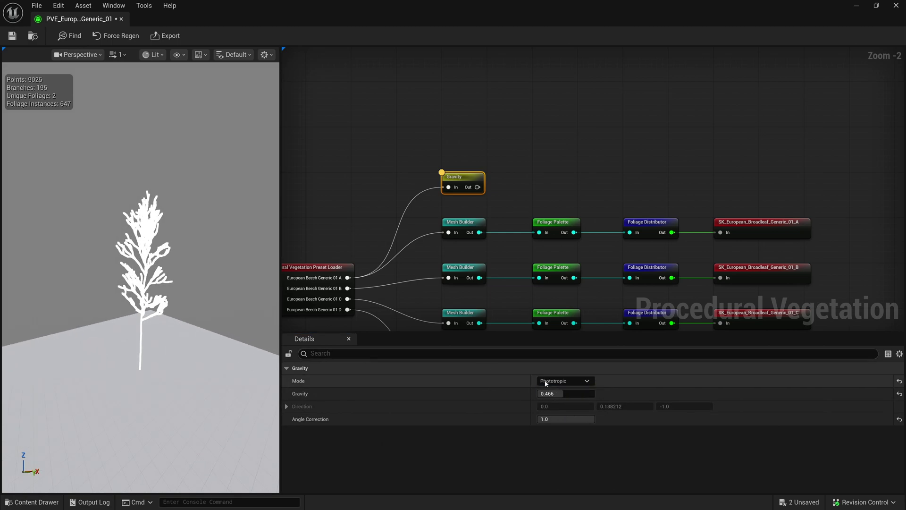
# - Add a Remove Branches node to the European Beech Generic 01 A output and raise its Length-based threshold to about 0.17
pyautogui.moveTo(347, 318); pyautogui.dragTo(419, 179)
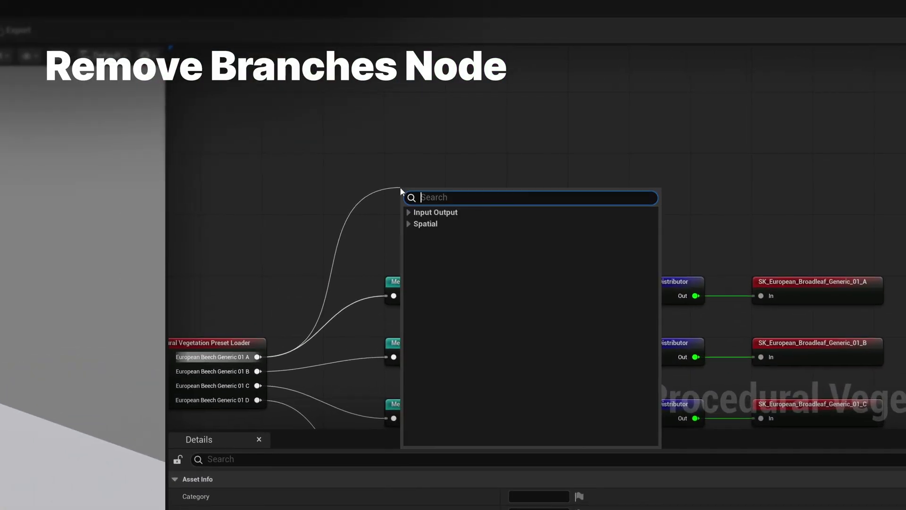
pyautogui.click(407, 225)
pyautogui.click(431, 311)
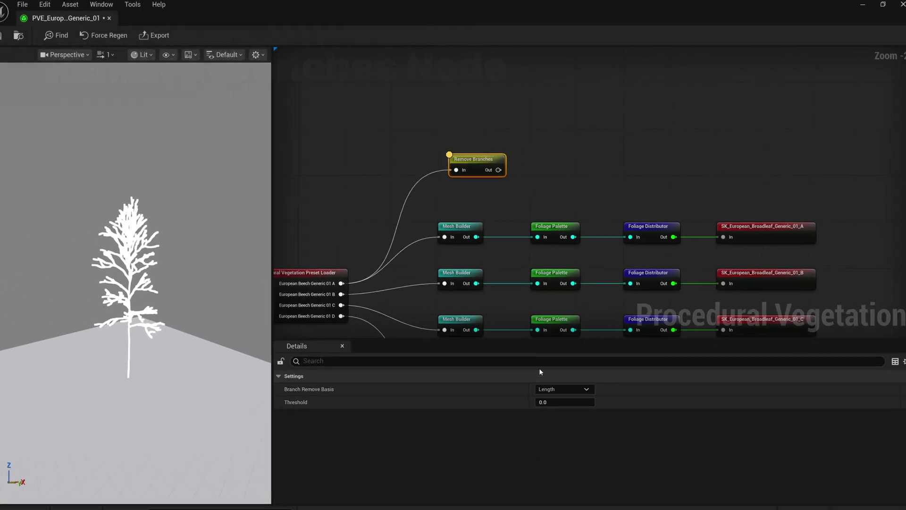
pyautogui.moveTo(546, 401); pyautogui.dragTo(566, 394)
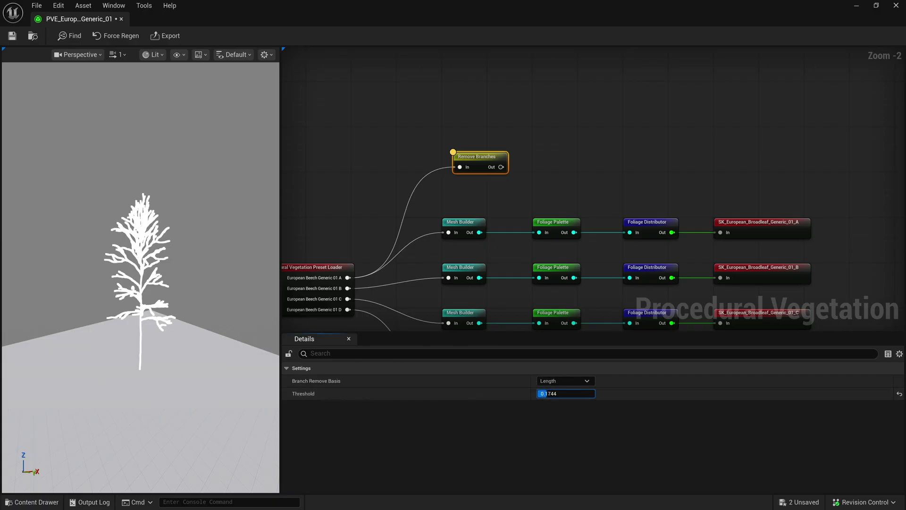
pyautogui.click(560, 383)
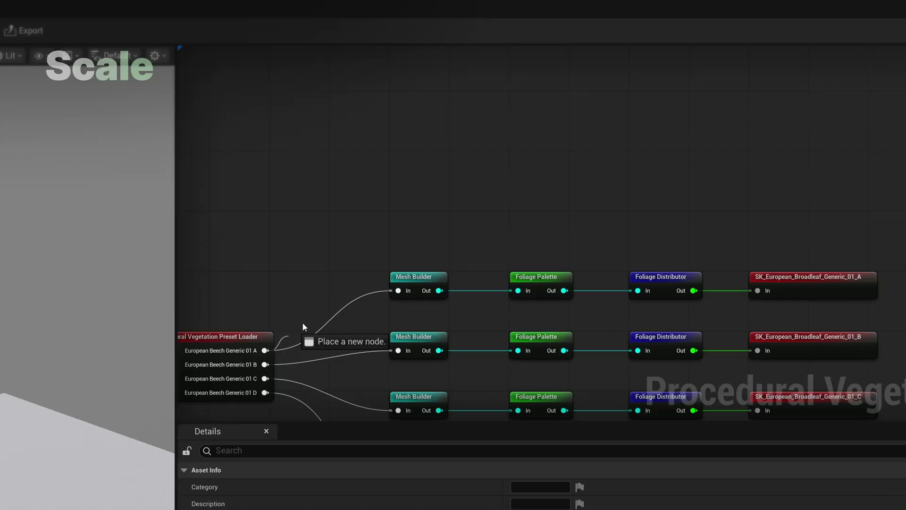
# - Add a Scale node to the European Beech Generic 01 A output and adjust its scale value
pyautogui.moveTo(305, 327); pyautogui.dragTo(414, 197)
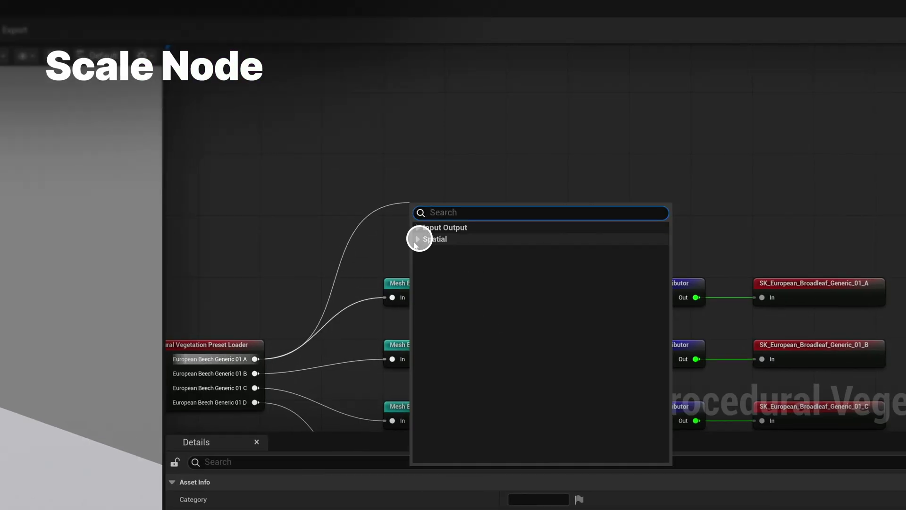
pyautogui.click(417, 239)
pyautogui.click(443, 341)
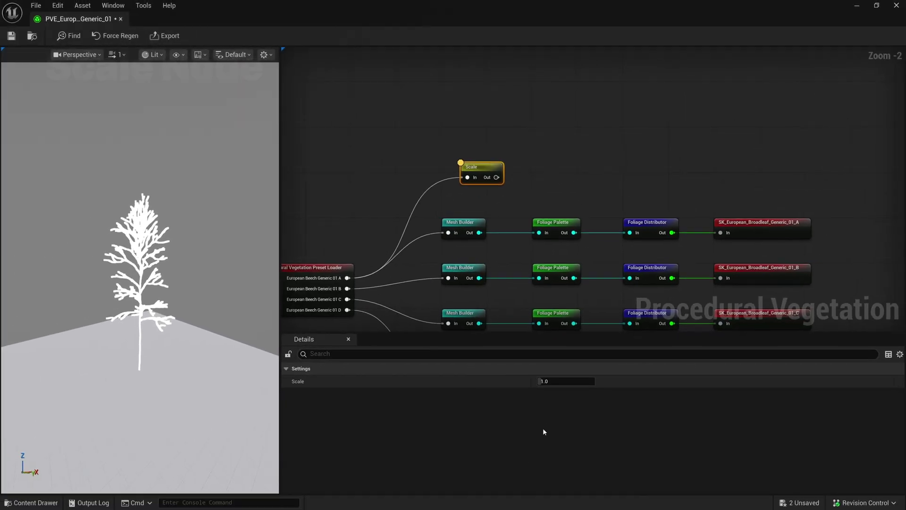
pyautogui.click(552, 380)
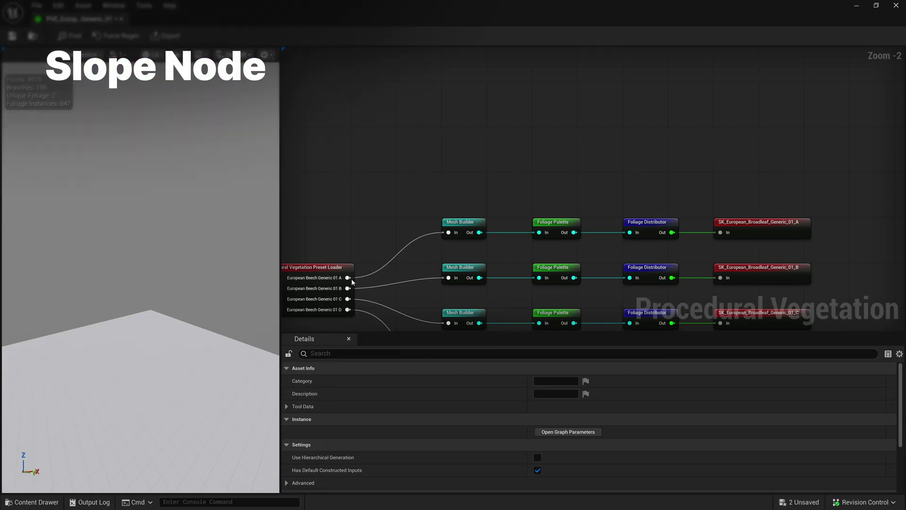
# - Add a Slope node to the European Beech Generic 01 A output and adjust its slope angle
pyautogui.moveTo(352, 281); pyautogui.dragTo(441, 176)
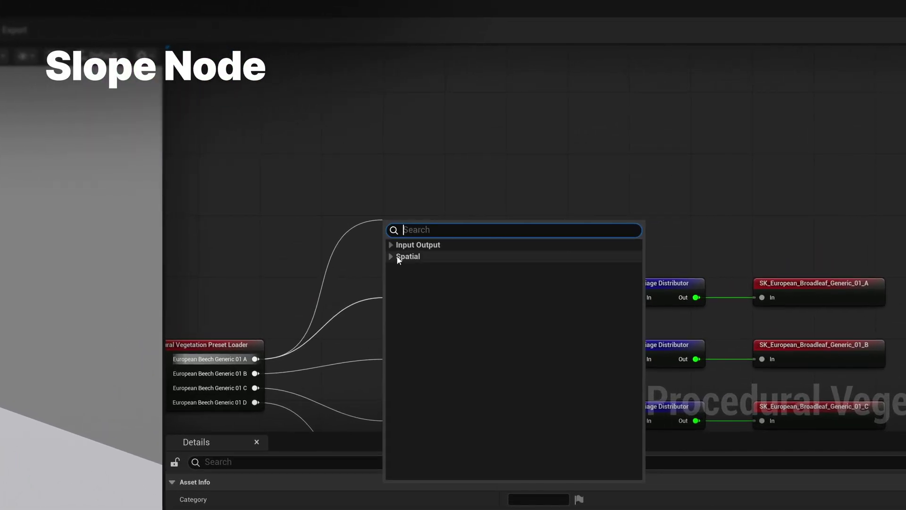
pyautogui.click(398, 258)
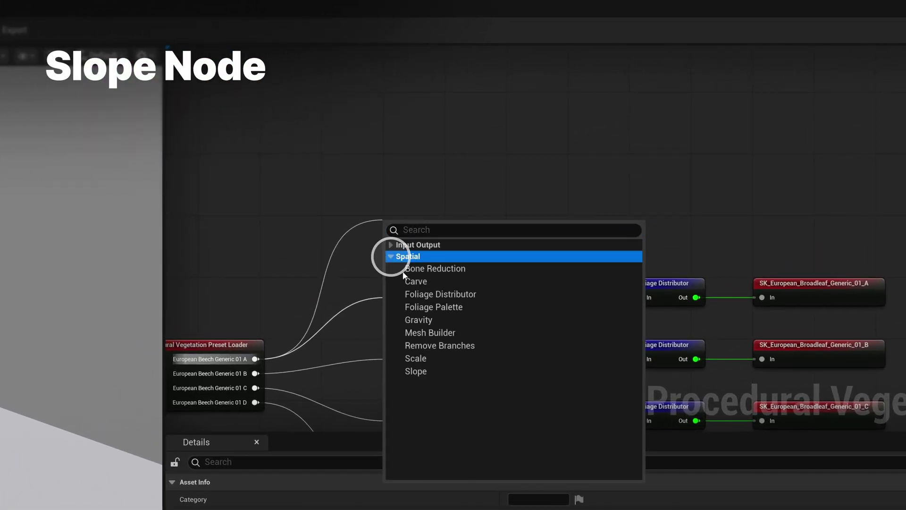
pyautogui.click(429, 369)
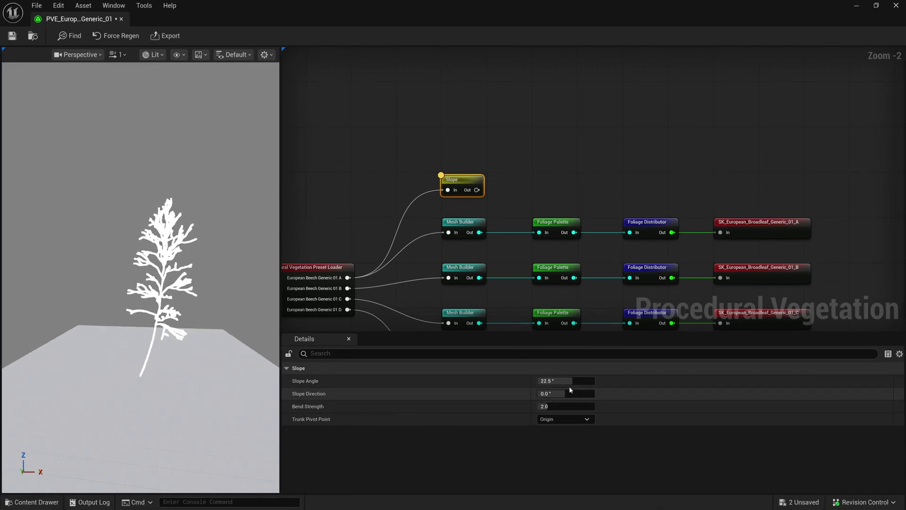
pyautogui.moveTo(572, 381); pyautogui.dragTo(577, 384)
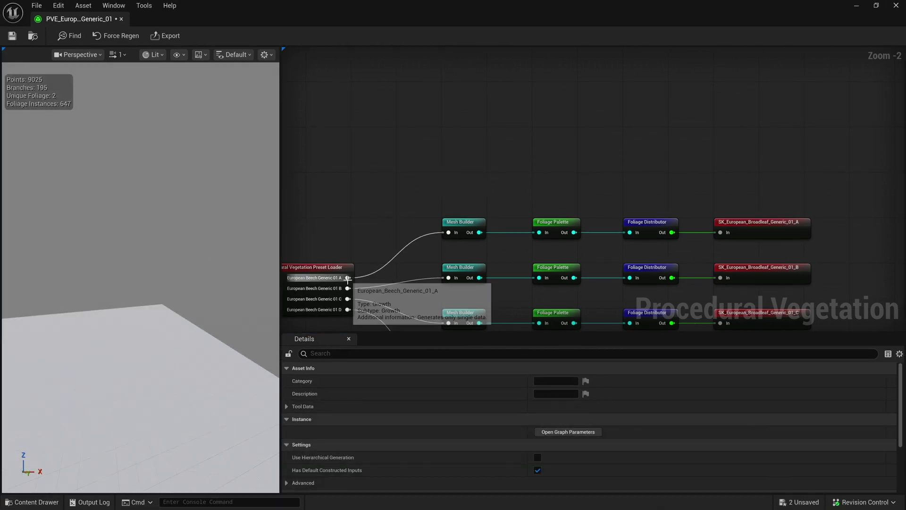
# - Add a Carve node connected to the European Beech Generic 01 A output
pyautogui.moveTo(347, 278); pyautogui.dragTo(430, 183)
pyautogui.click(451, 208)
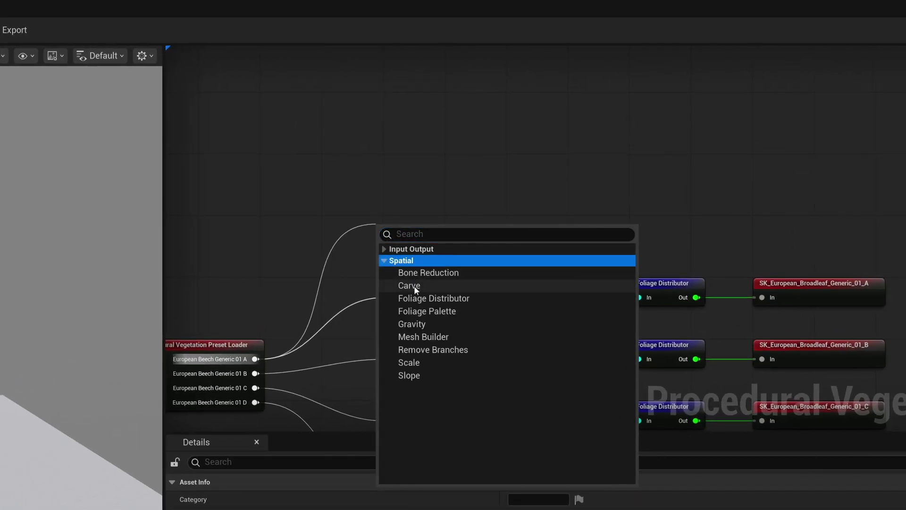
pyautogui.click(415, 285)
# - Connect a Mesh Builder node to the Carve node's output and align it in the same row
pyautogui.moveTo(406, 230); pyautogui.dragTo(512, 230)
pyautogui.click(522, 267)
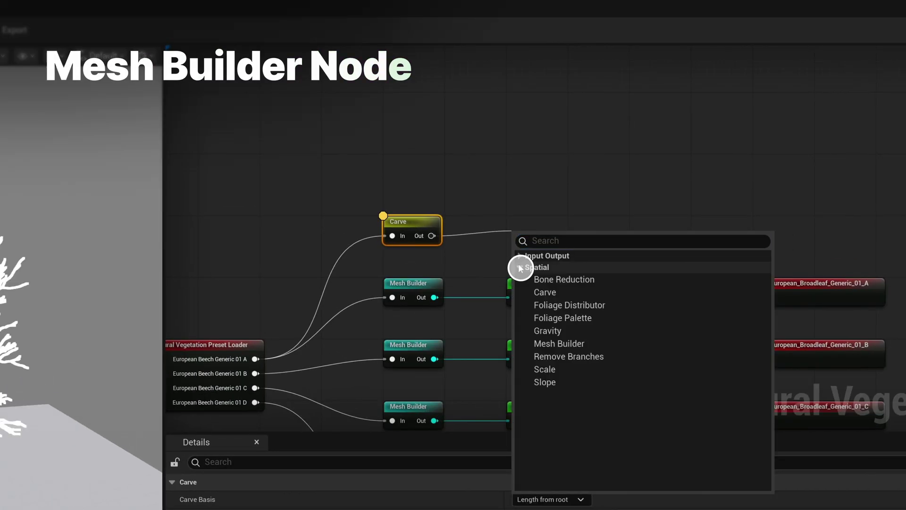
pyautogui.click(544, 345)
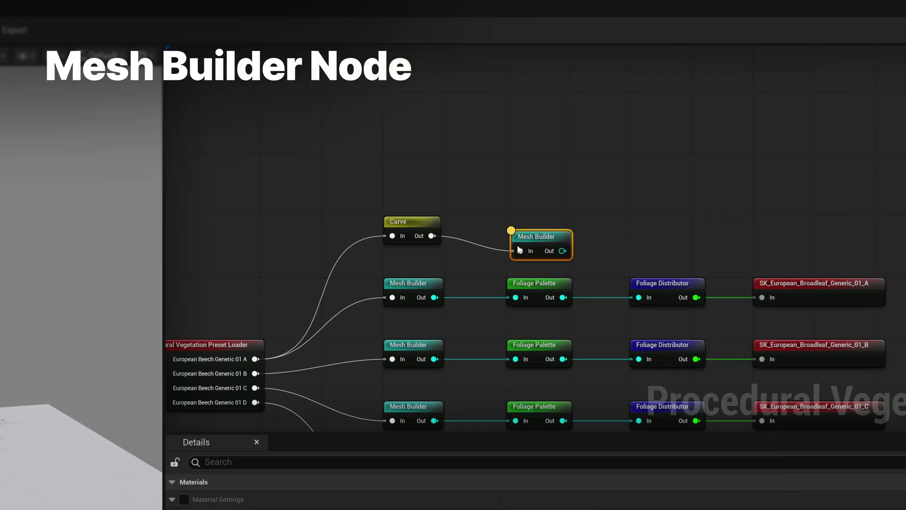
pyautogui.moveTo(524, 236); pyautogui.dragTo(521, 222)
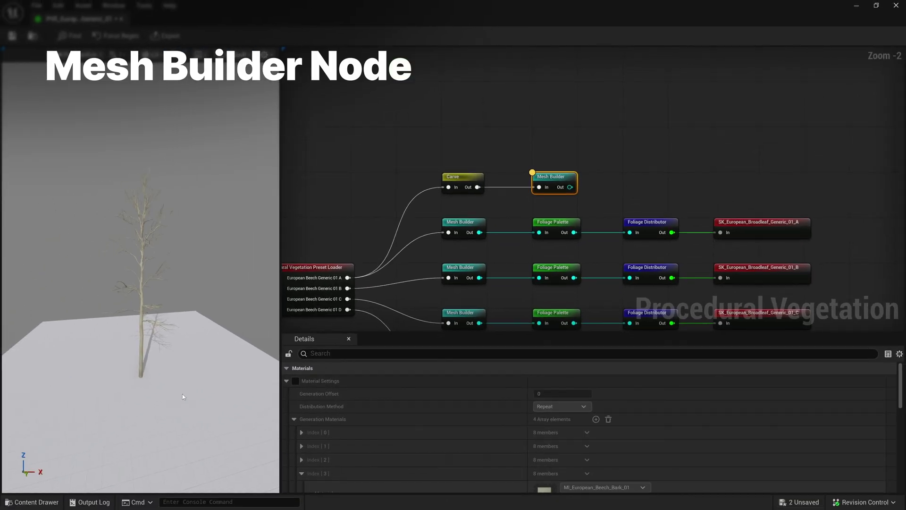
# - Show the tree in wireframe and set the new Mesh Builder node's Max Divisions to 32
pyautogui.hotkey('alt', '2')
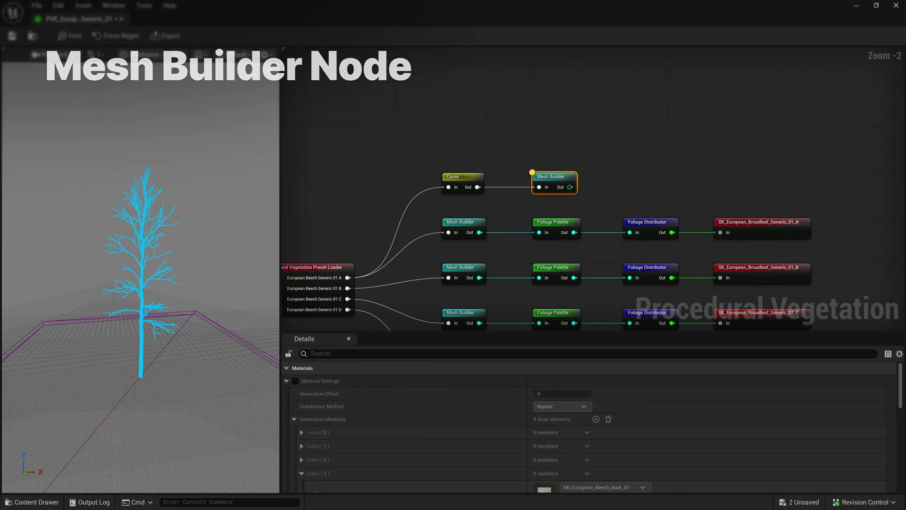
pyautogui.moveTo(183, 394); pyautogui.dragTo(181, 382, button='right')
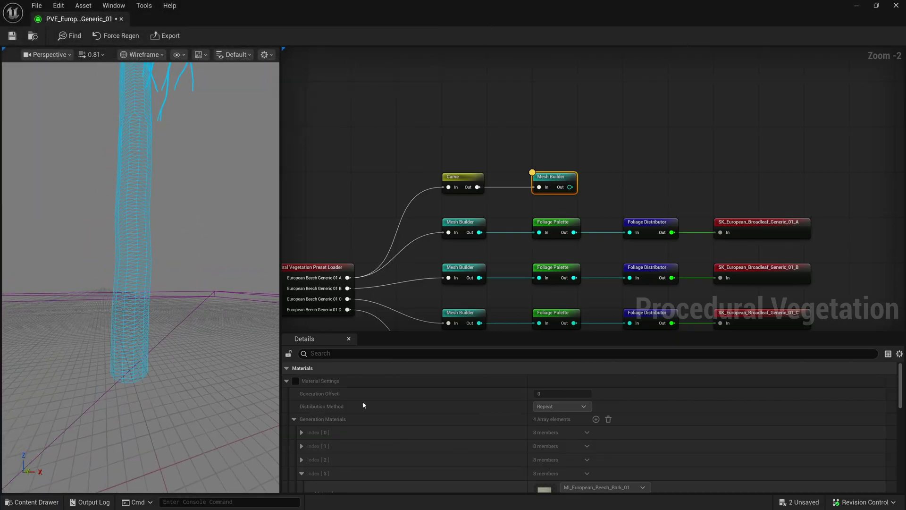
pyautogui.doubleClick(332, 381)
pyautogui.click(571, 444)
pyautogui.write('32')
pyautogui.press('Return')
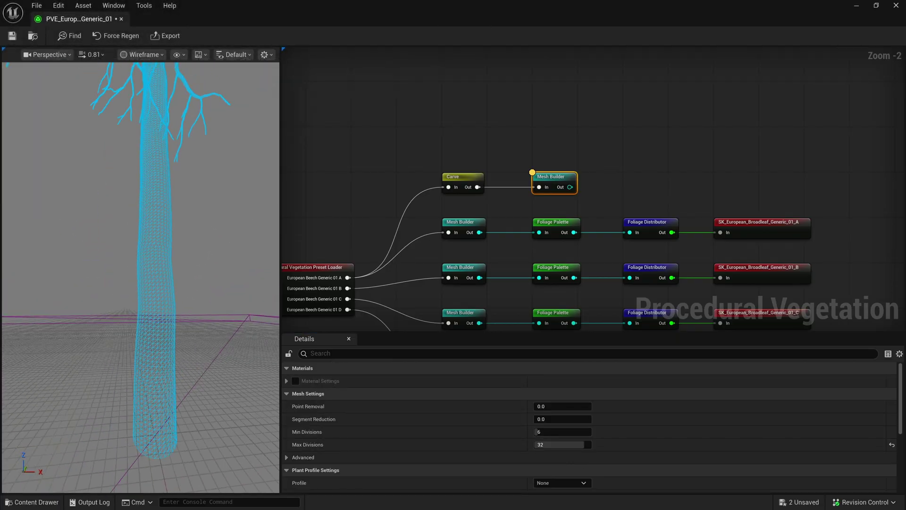
pyautogui.moveTo(141, 277); pyautogui.dragTo(140, 217, button='right')
# - Set the Mesh Builder's plant profile to 0 with a Linear falloff curve and a profile scale of 2.0
pyautogui.click(290, 394)
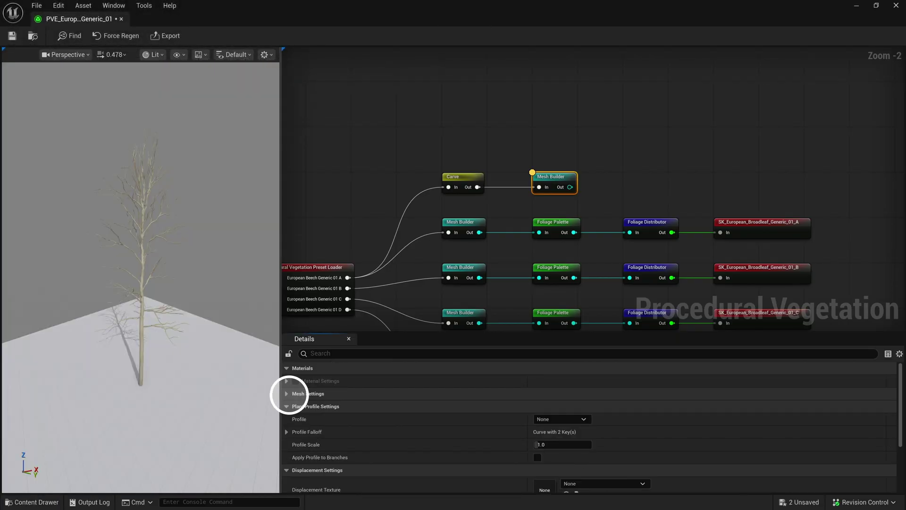
pyautogui.moveTo(141, 277); pyautogui.dragTo(113, 277, button='right')
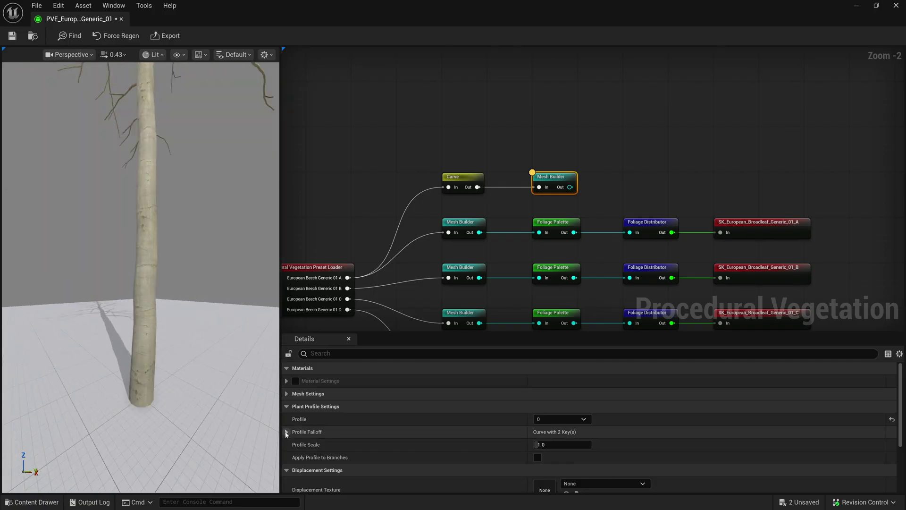
pyautogui.click(287, 432)
pyautogui.scroll(-1, 677, 423)
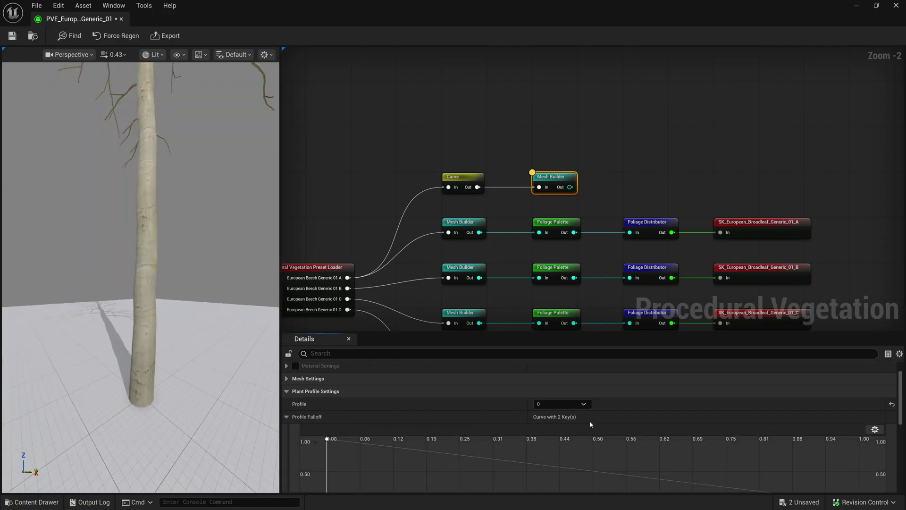
pyautogui.scroll(-1, 676, 418)
pyautogui.click(875, 414)
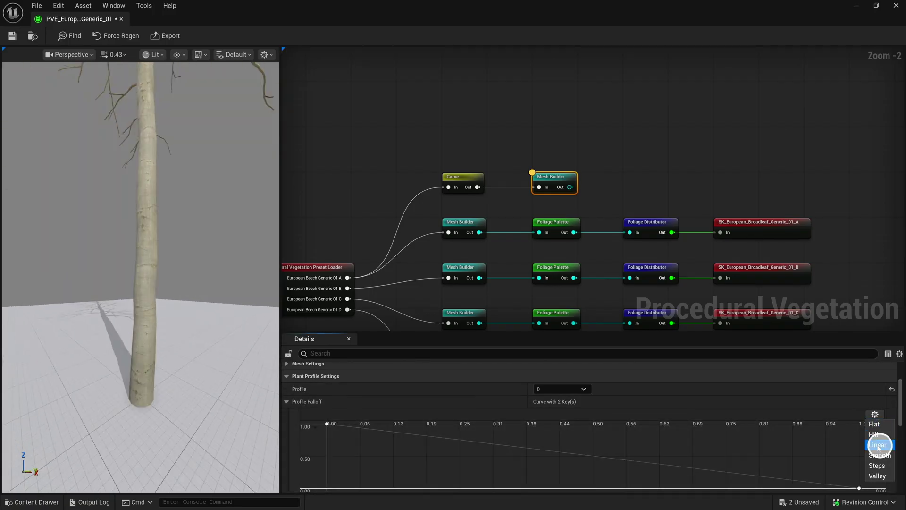
pyautogui.scroll(-3, 724, 426)
# - Add a key to the profile falloff curve near its end, at about time 0.98 and value 0.12
pyautogui.rightClick(780, 388)
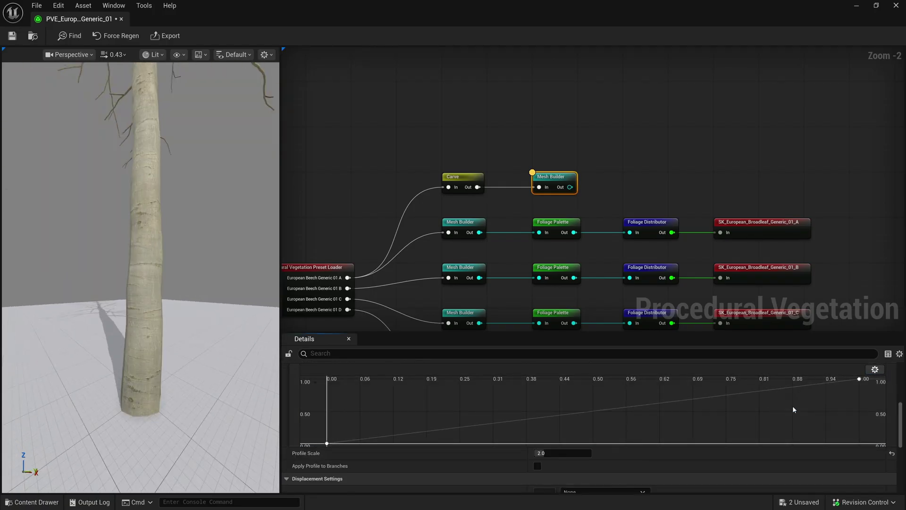
pyautogui.click(794, 407)
pyautogui.moveTo(841, 433); pyautogui.dragTo(848, 436)
# - Connect a Bone Reduction node to the new Mesh Builder's output and set its strength to about 0.72
pyautogui.moveTo(622, 184); pyautogui.dragTo(566, 190, button='right')
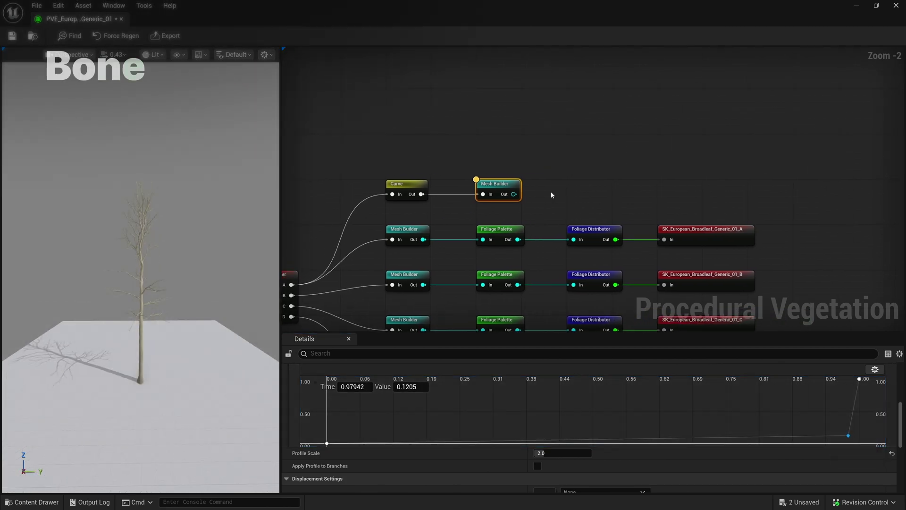
pyautogui.moveTo(514, 193); pyautogui.dragTo(572, 193)
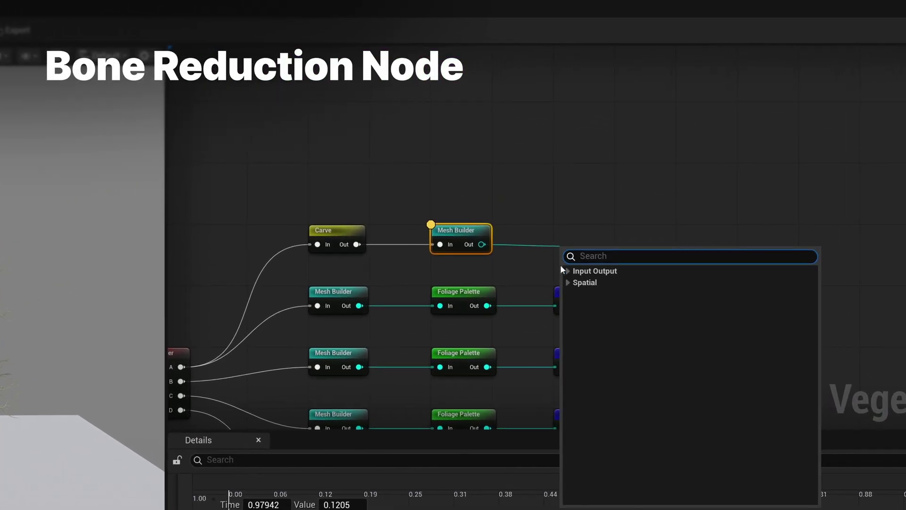
pyautogui.click(568, 282)
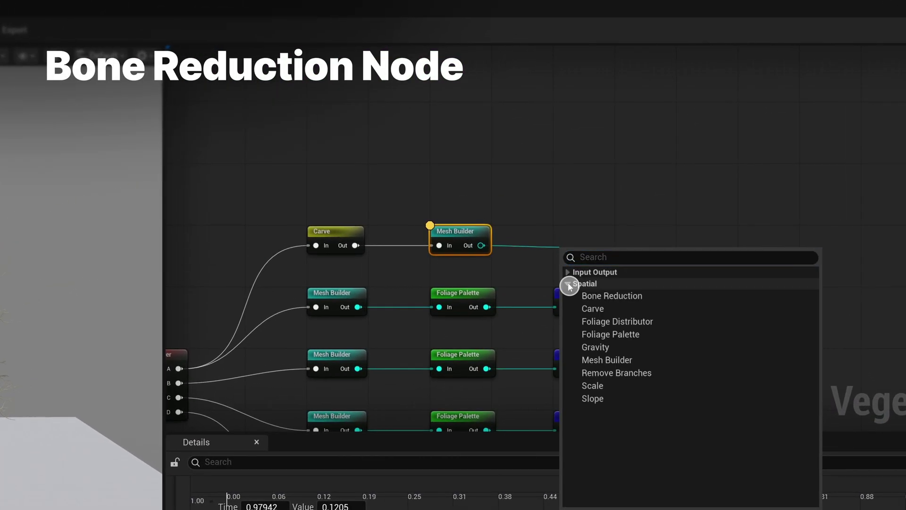
pyautogui.click(595, 296)
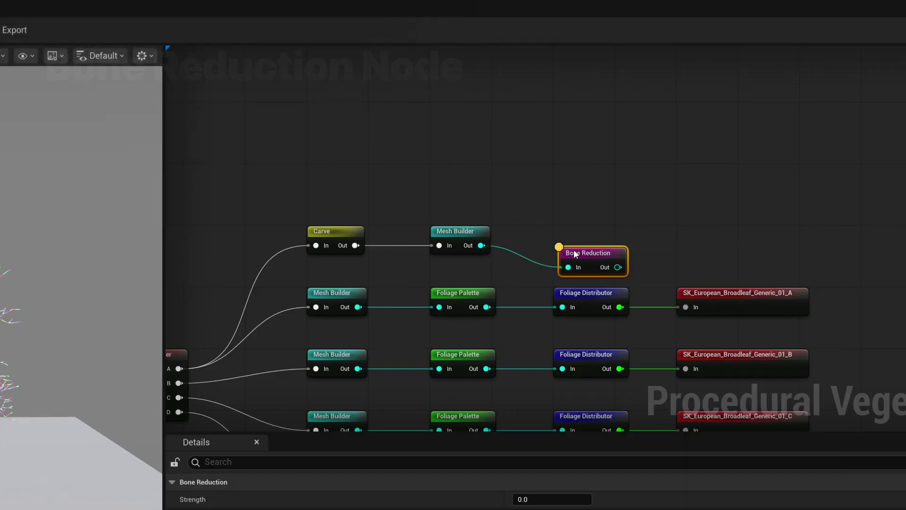
pyautogui.moveTo(574, 251); pyautogui.dragTo(573, 231)
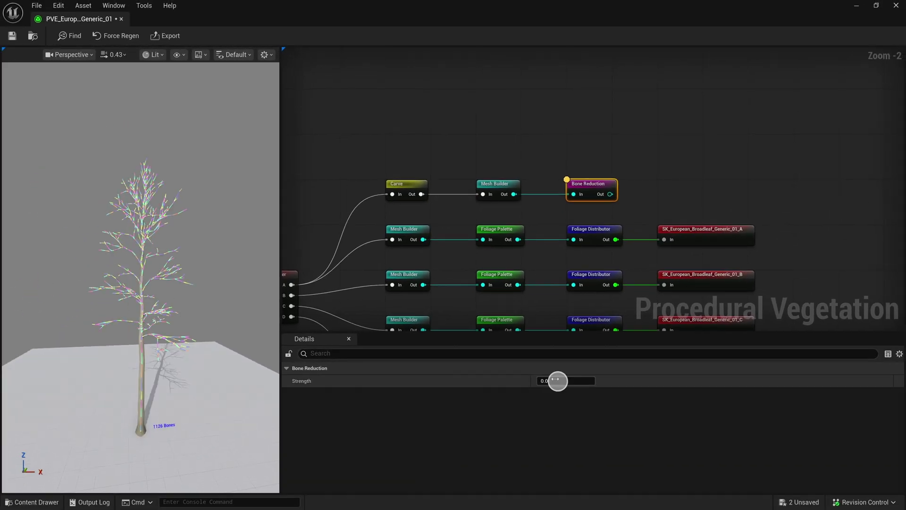
pyautogui.moveTo(545, 470); pyautogui.dragTo(570, 470)
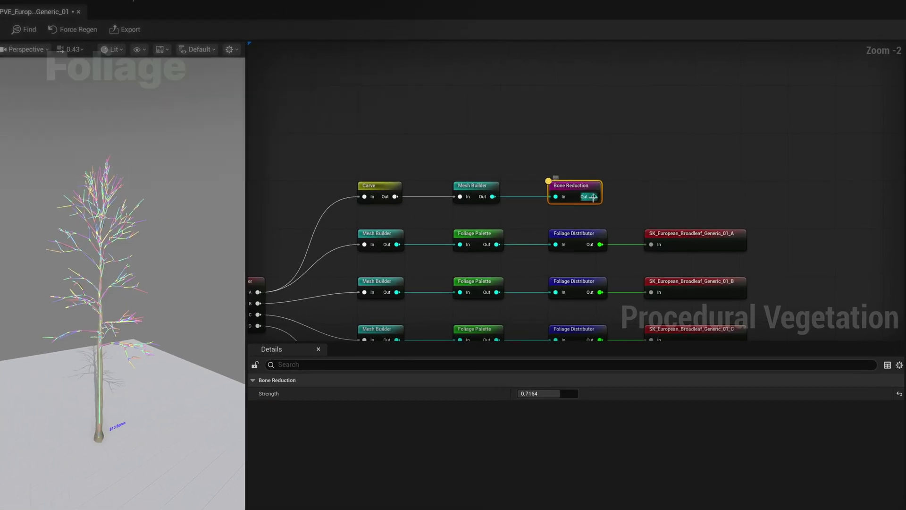
# - Connect a Foliage Palette node to the Bone Reduction output and inspect its foliage meshes up close
pyautogui.moveTo(593, 197); pyautogui.dragTo(644, 198)
pyautogui.click(660, 229)
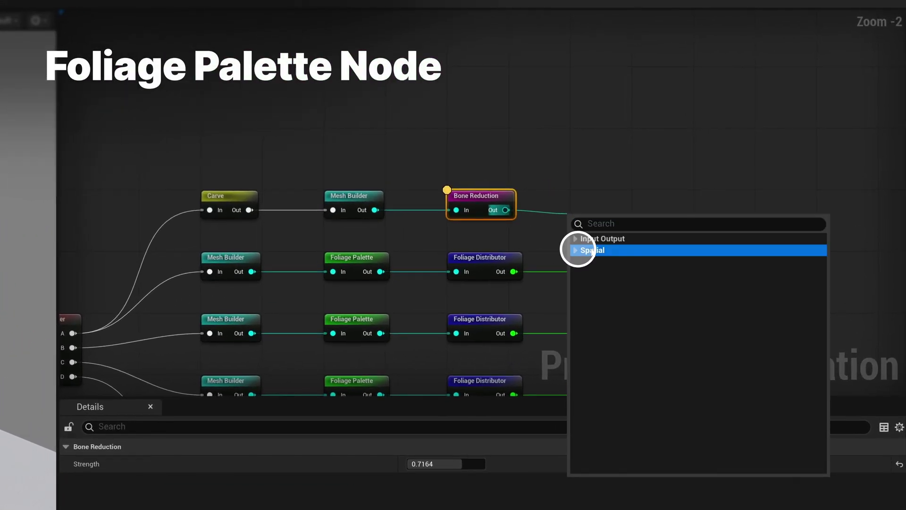
pyautogui.click(622, 299)
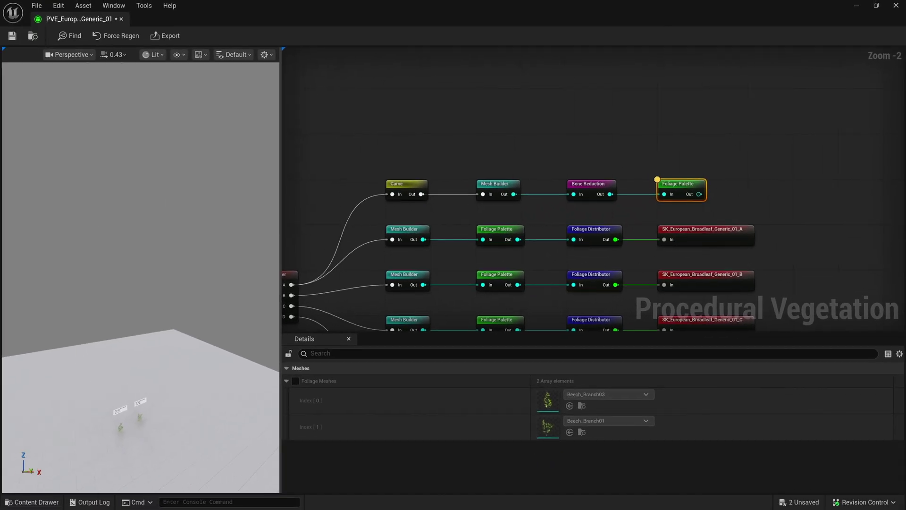
pyautogui.moveTo(191, 412); pyautogui.dragTo(142, 404, button='right')
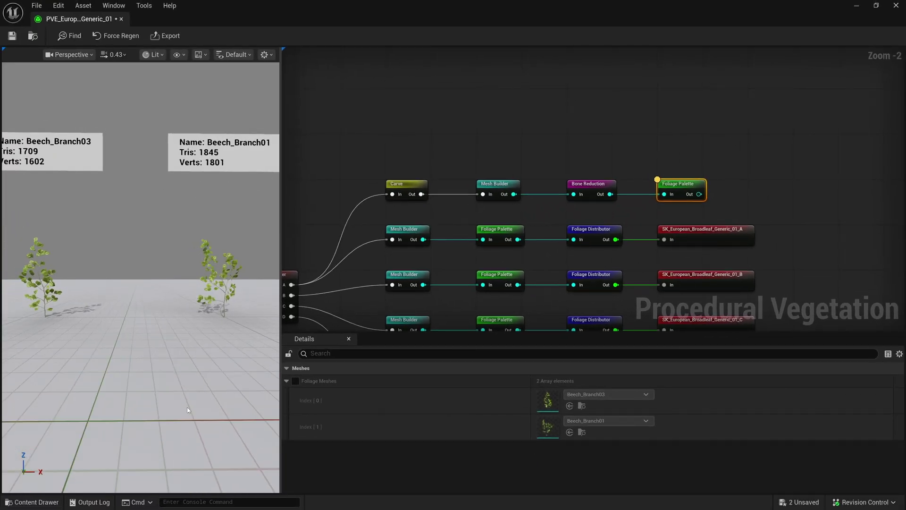
# - Enable the Foliage Meshes override on the Foliage Palette and try replacing both beech branch meshes with other mesh assets
pyautogui.click(295, 382)
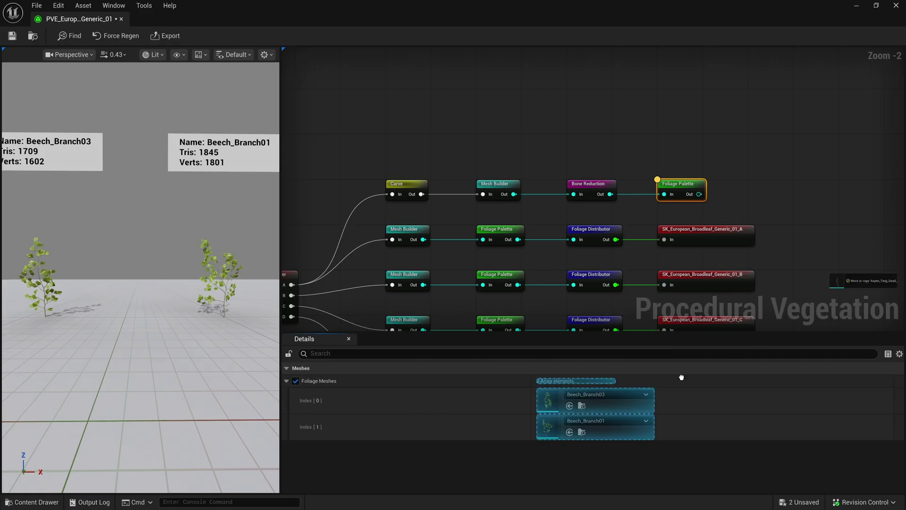
pyautogui.moveTo(682, 376); pyautogui.dragTo(553, 397)
pyautogui.moveTo(679, 359); pyautogui.dragTo(548, 430)
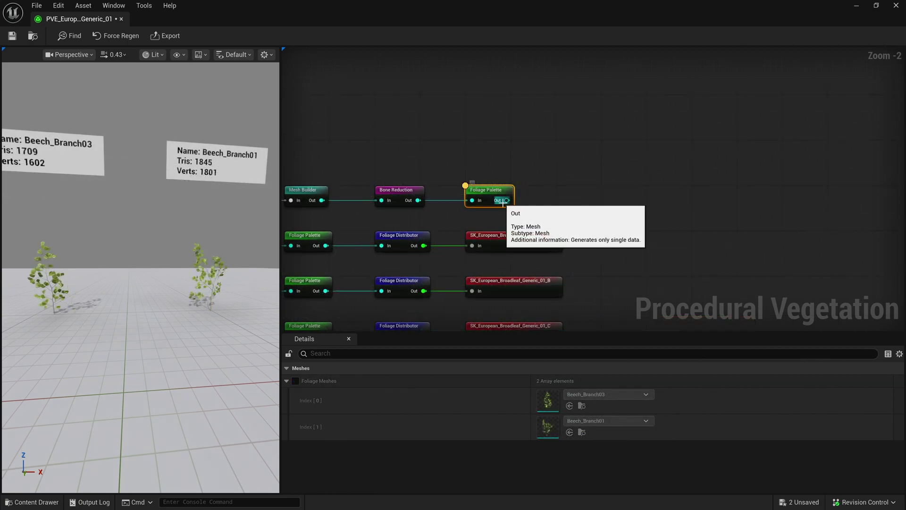
# - Connect a Foliage Distributor node to the Foliage Palette's output and turn off its Override Distribution option
pyautogui.moveTo(507, 200); pyautogui.dragTo(563, 198)
pyautogui.click(563, 226)
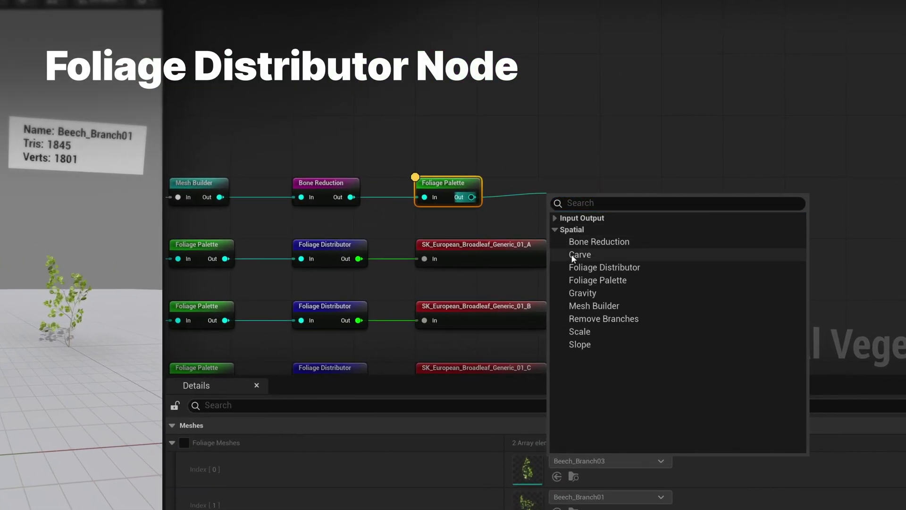
pyautogui.click(574, 267)
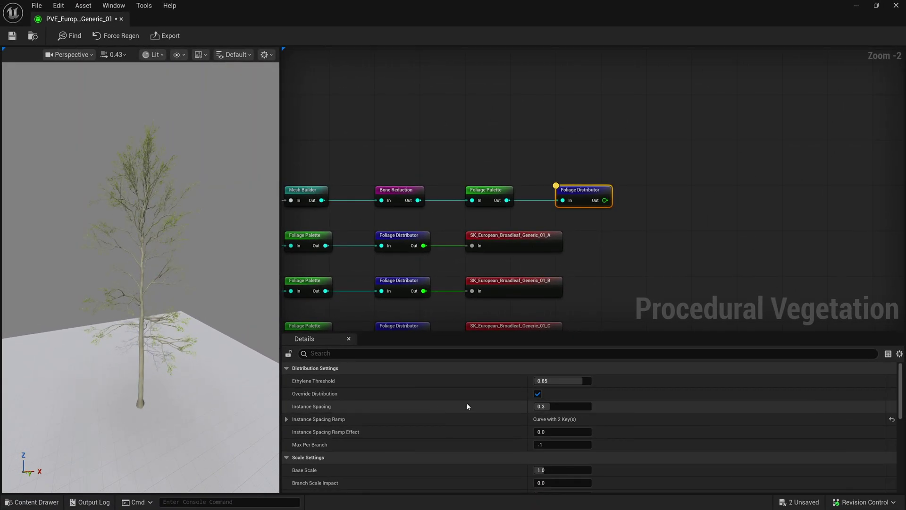
pyautogui.click(538, 394)
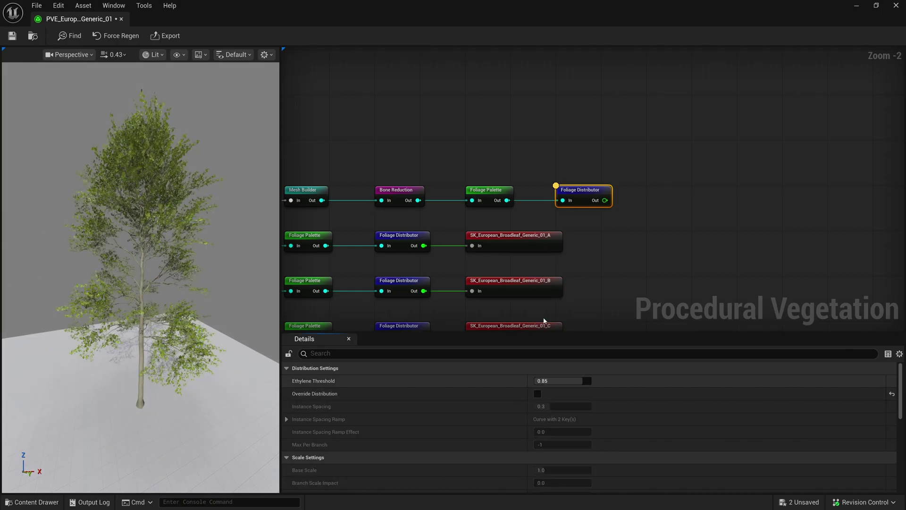
# - Lock the preview to the Foliage Distributor's output and increase the Carve node's carve value to trim the tree
pyautogui.moveTo(487, 264); pyautogui.dragTo(636, 268, button='right')
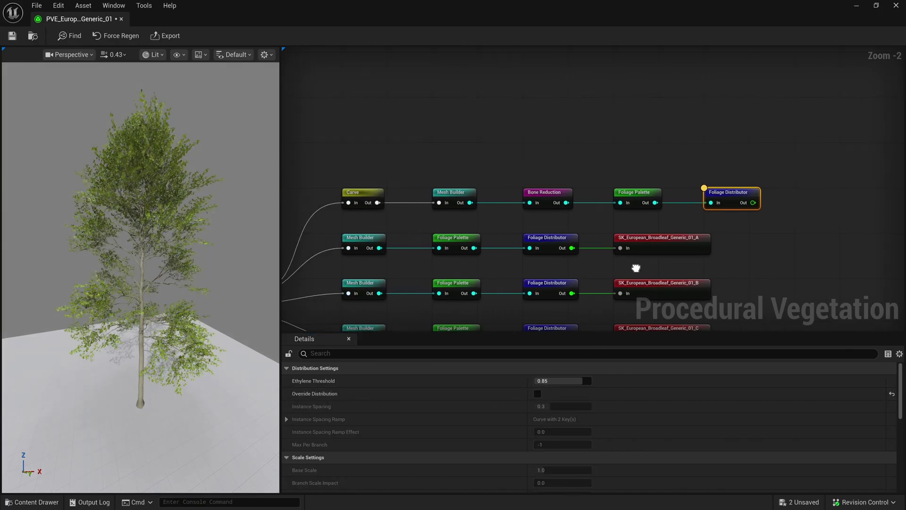
pyautogui.click(378, 195)
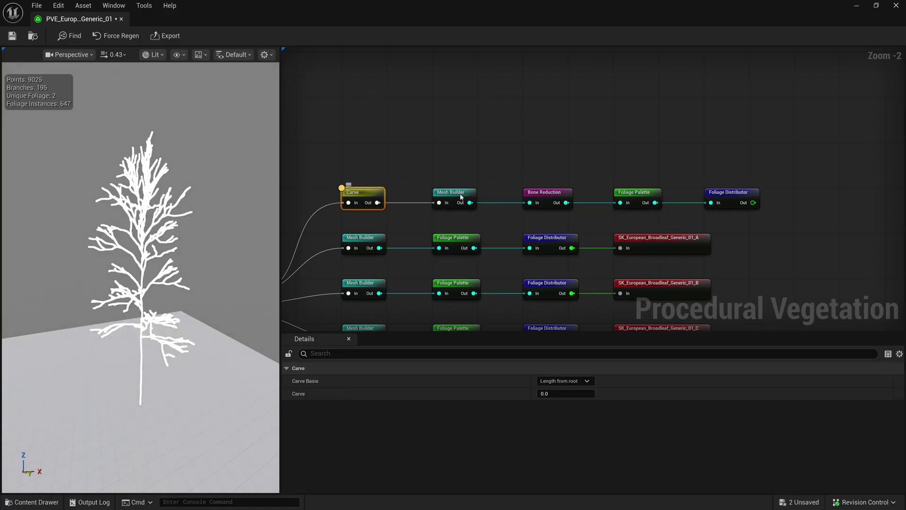
pyautogui.click(735, 197)
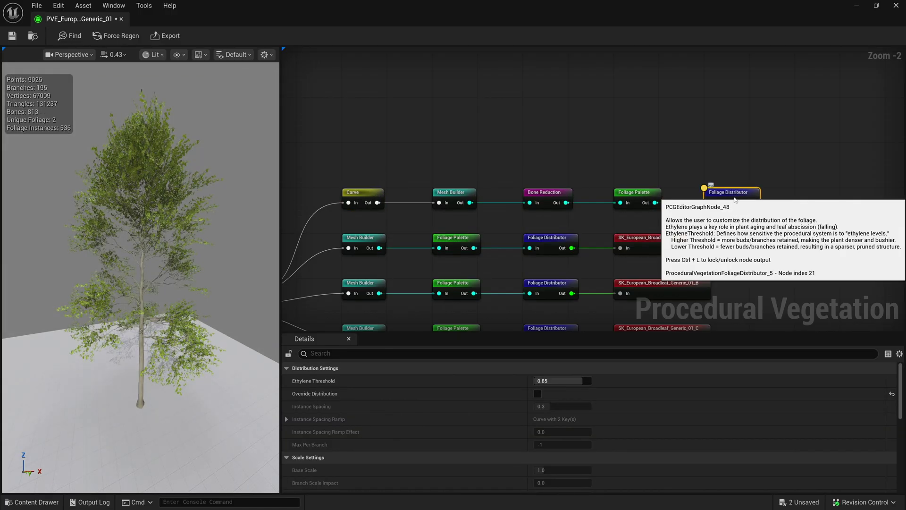
pyautogui.hotkey('ctrl', 'l')
pyautogui.hotkey('ctrl', 'l')
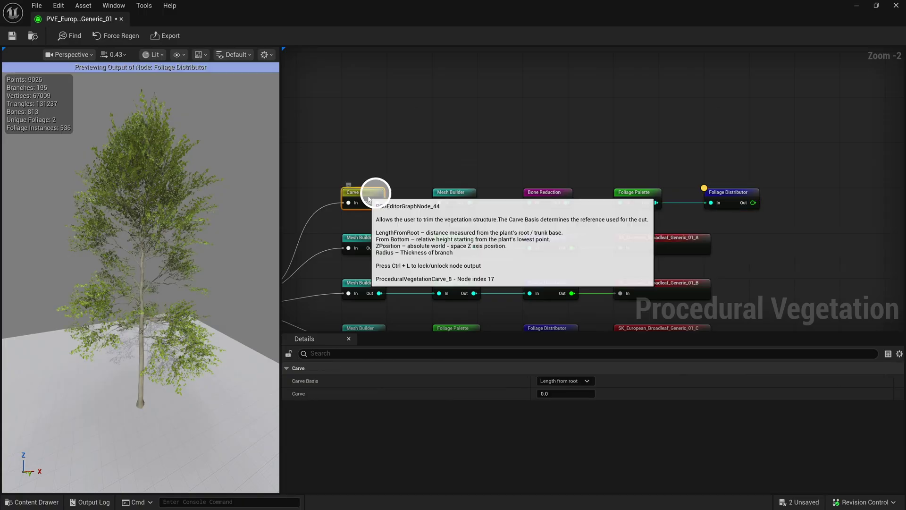
pyautogui.click(363, 191)
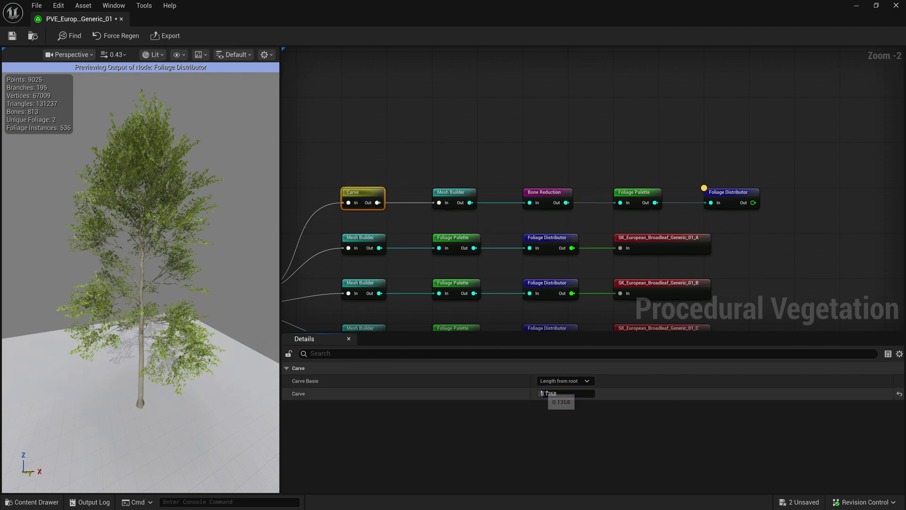
pyautogui.moveTo(543, 393); pyautogui.dragTo(562, 395)
# - Turn on Override Distribution for the Foliage Distributor and set its Base Scale to 2.5
pyautogui.click(730, 197)
pyautogui.click(542, 395)
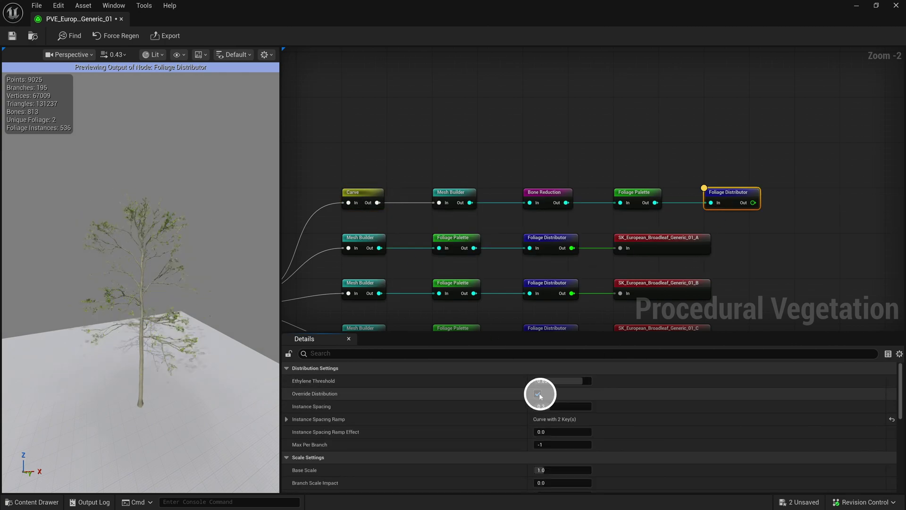
pyautogui.scroll(-3, 505, 420)
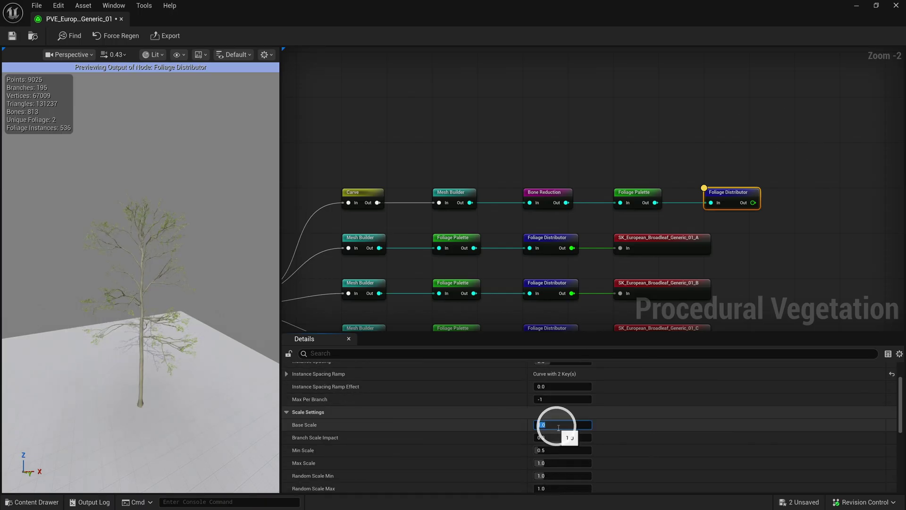
pyautogui.click(556, 425)
pyautogui.write('2.5')
pyautogui.press('Return')
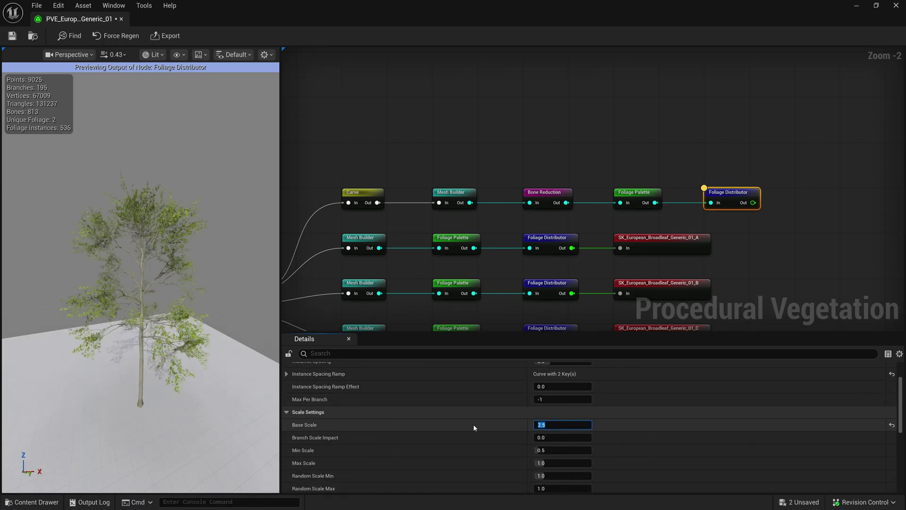
# - Set the Foliage Distributor's Ethylene Threshold to 0.9 and its Instance Spacing to 0.1
pyautogui.scroll(2, 474, 428)
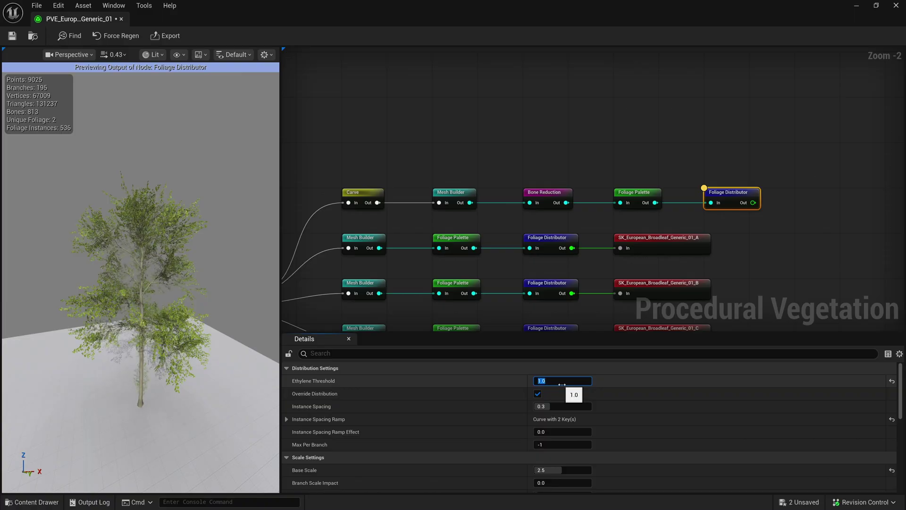
pyautogui.press('Return')
pyautogui.keyDown('alt'); pyautogui.moveTo(189, 330); pyautogui.dragTo(172, 288); pyautogui.keyUp('alt')
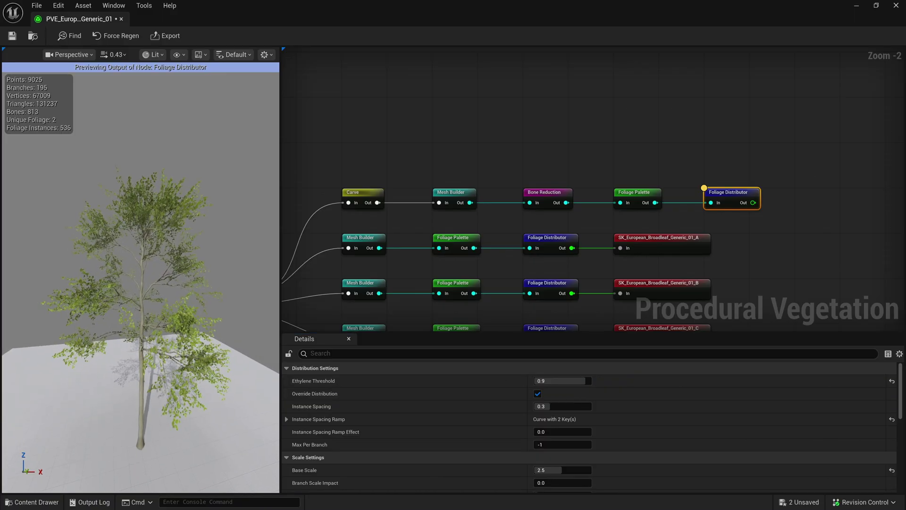
pyautogui.click(573, 406)
pyautogui.write('0.1')
pyautogui.press('Return')
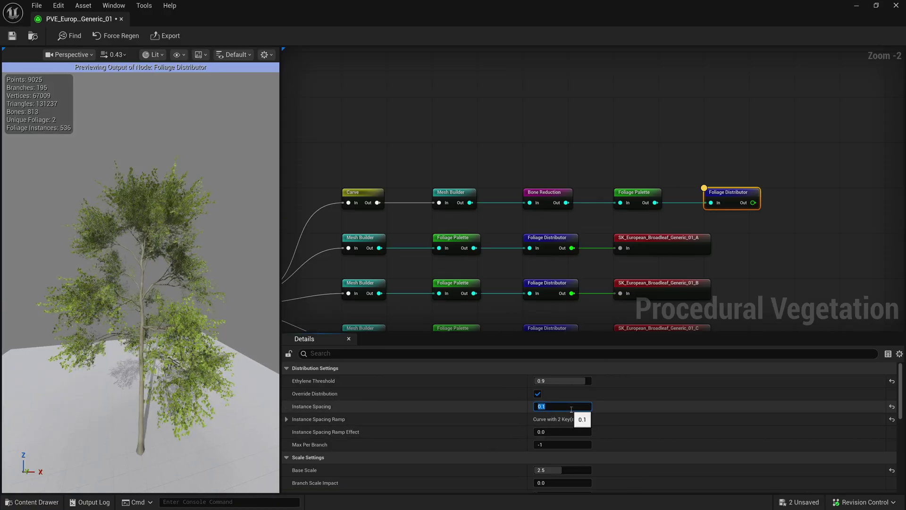
pyautogui.write('0.5')
pyautogui.press('Return')
pyautogui.press('Return')
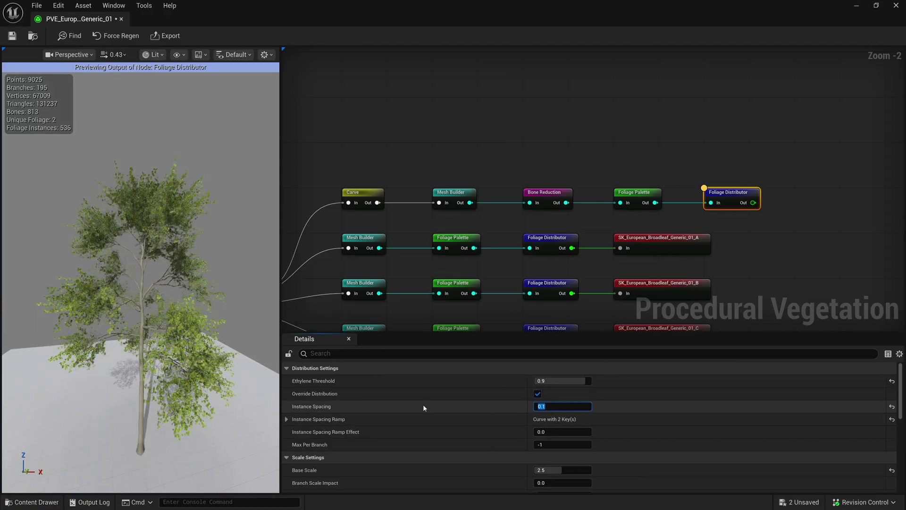
# - Try different axil angles on the Foliage Distributor, such as 60, and set the angle back to 45
pyautogui.press('w')
pyautogui.moveTo(184, 302); pyautogui.dragTo(166, 321, button='right')
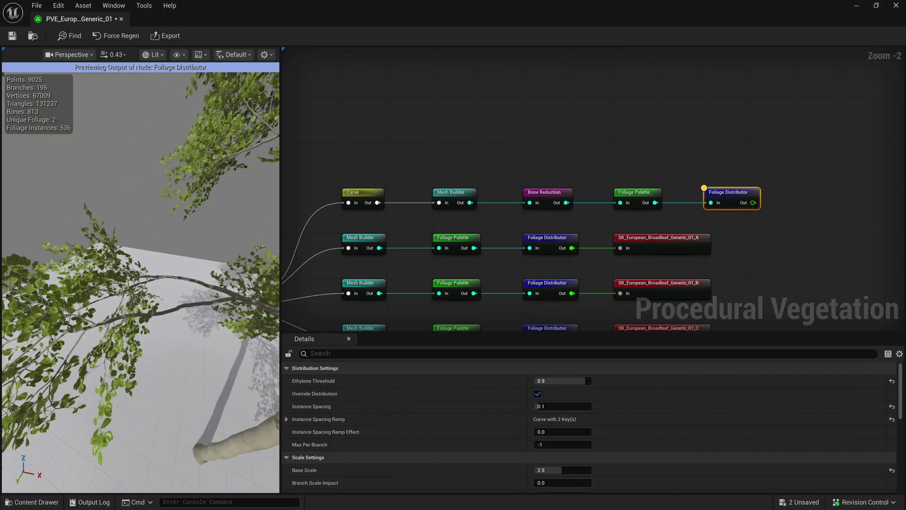
pyautogui.scroll(-3, 444, 401)
pyautogui.scroll(-5, 449, 410)
pyautogui.click(547, 404)
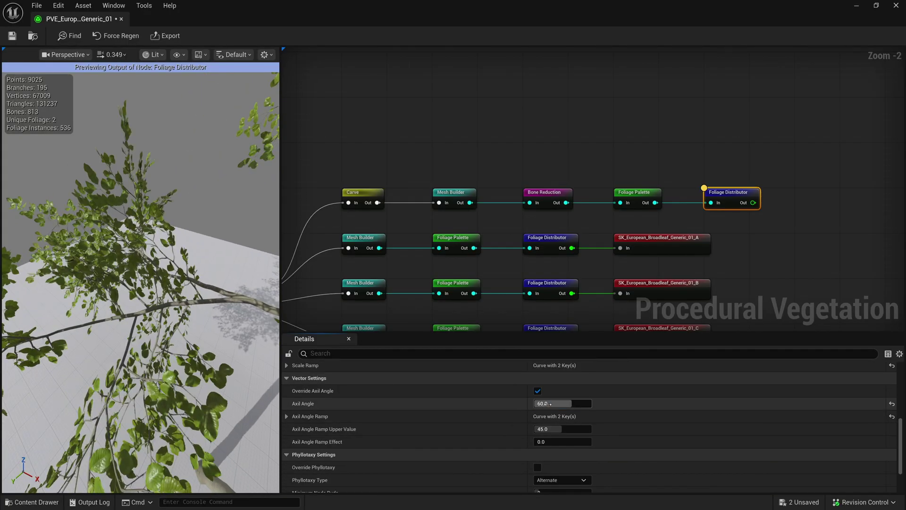
pyautogui.moveTo(548, 404); pyautogui.dragTo(563, 404)
# - Connect an Output node to the Foliage Distributor's output and set its mesh name to SK_Beech
pyautogui.moveTo(801, 257); pyautogui.dragTo(554, 251, button='right')
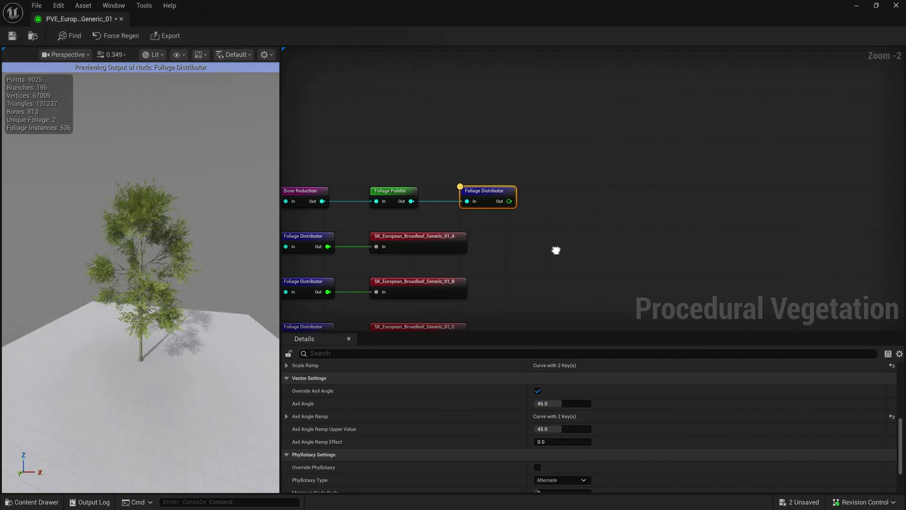
pyautogui.moveTo(509, 200); pyautogui.dragTo(566, 206)
pyautogui.moveTo(556, 238); pyautogui.dragTo(556, 239)
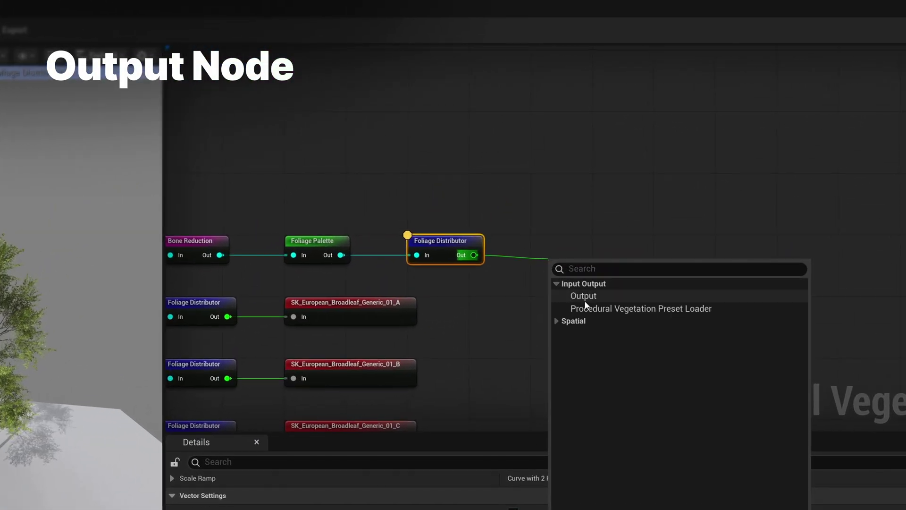
pyautogui.click(582, 268)
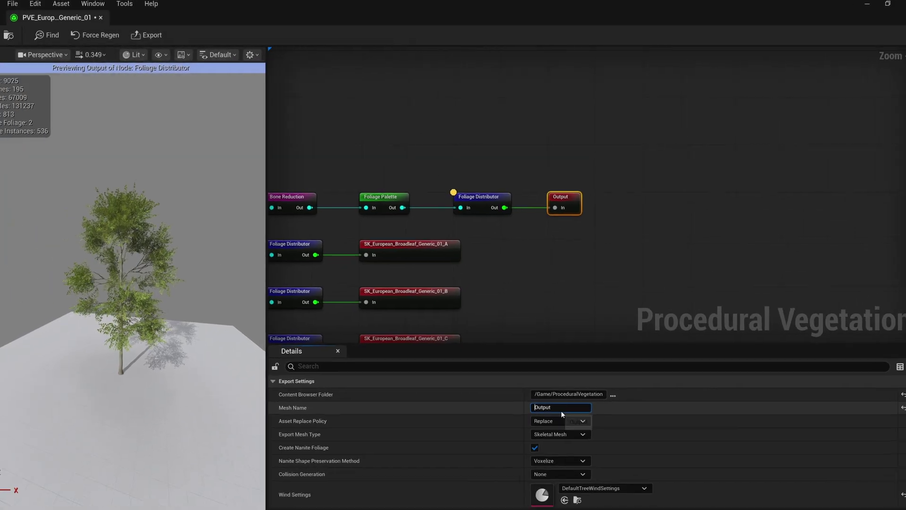
pyautogui.click(563, 393)
pyautogui.write('SK_Beech')
pyautogui.press('Return')
# - Set the SK_Beech output's content browser folder to /Game/Megaplant_Library/Tree_European_Beech/Tree_European_Beech_Generic_01
pyautogui.click(613, 381)
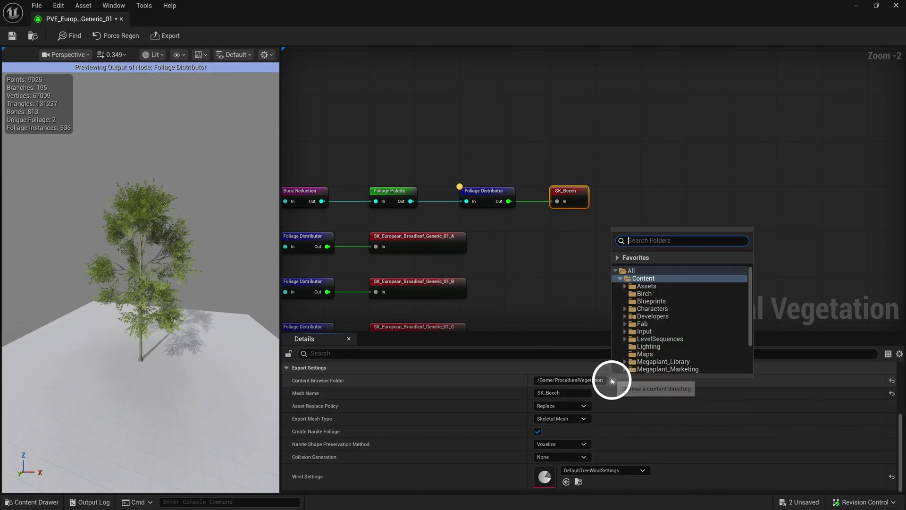
pyautogui.scroll(-2, 635, 361)
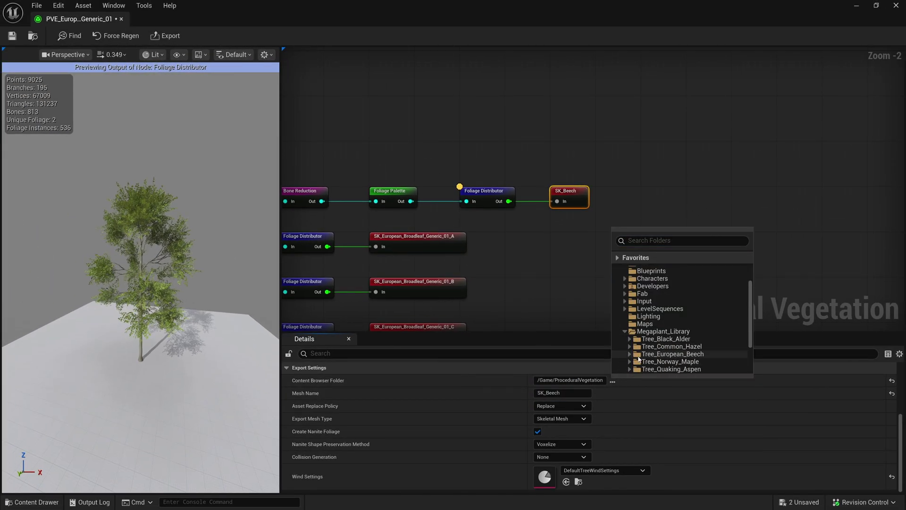
pyautogui.scroll(-2, 632, 359)
pyautogui.click(661, 355)
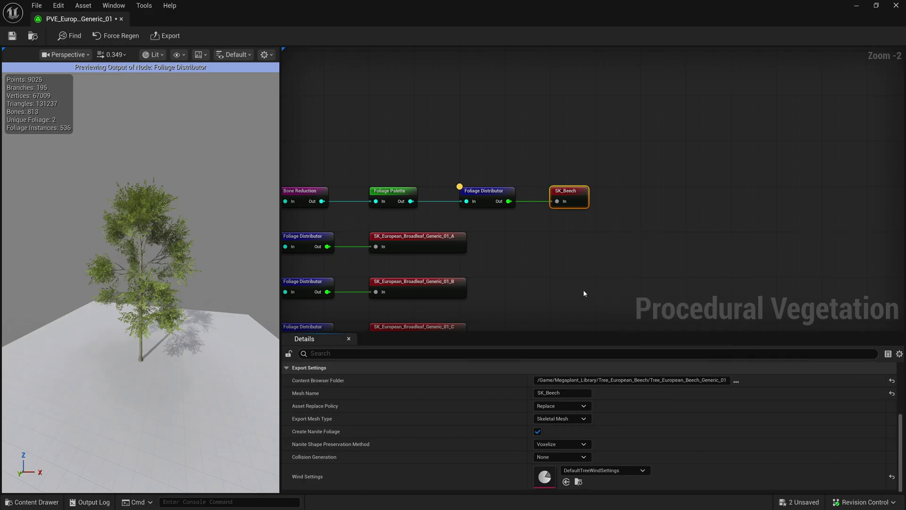
# - Export only the SK_Beech output with the export type Selected output(s) node
pyautogui.click(168, 35)
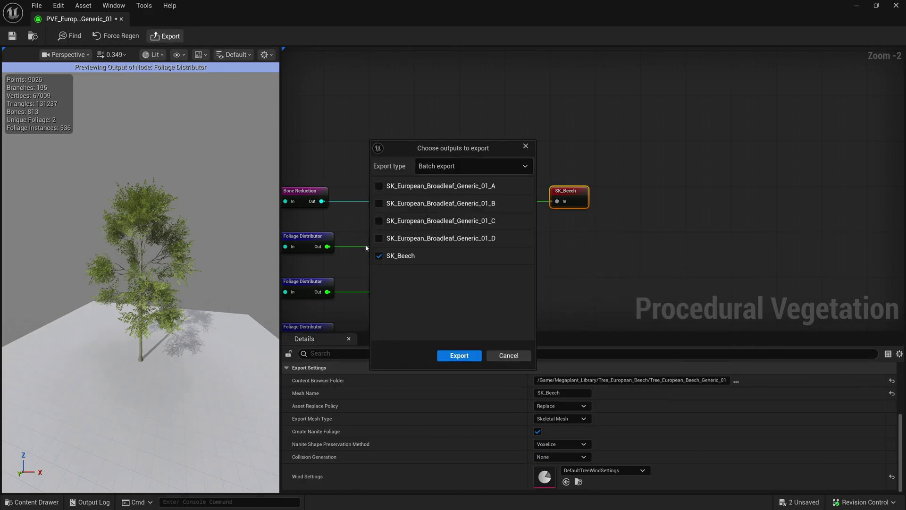
pyautogui.click(434, 169)
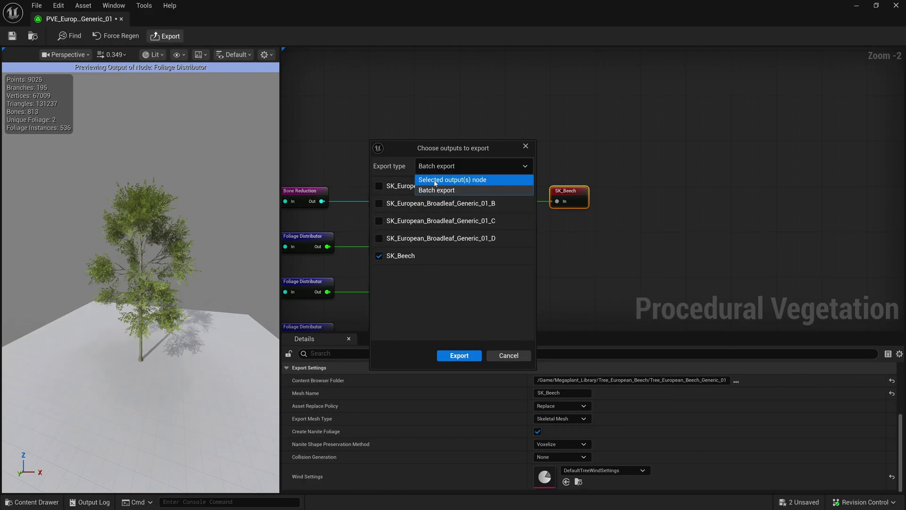
pyautogui.click(435, 181)
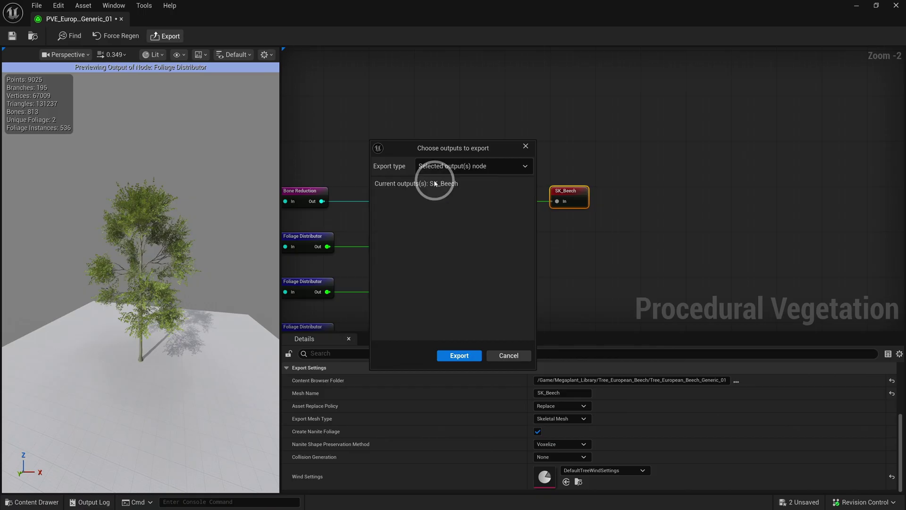
pyautogui.click(466, 359)
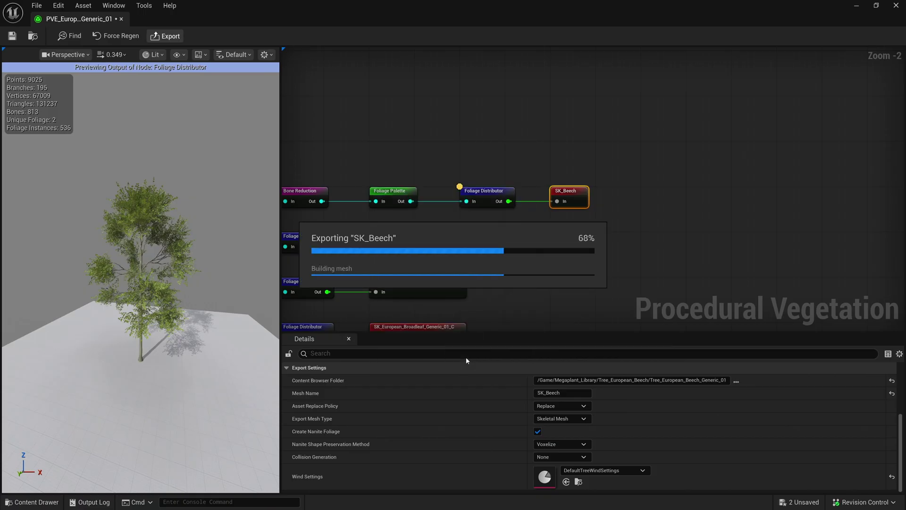
# - Switch to the level editor, place the exported SK_Beech skeletal mesh beside the other beech trees and frame it
pyautogui.click(863, 7)
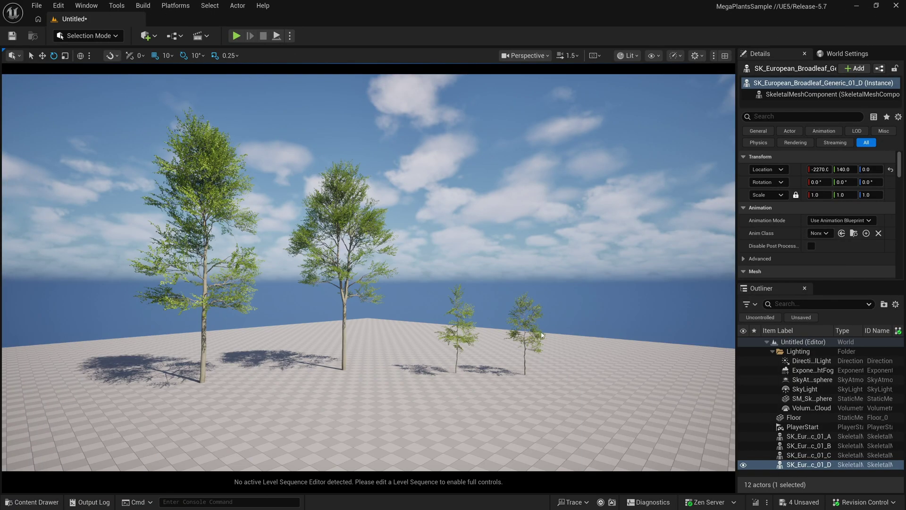
pyautogui.moveTo(542, 336); pyautogui.dragTo(563, 351, button='right')
pyautogui.hotkey('ctrl', 'space')
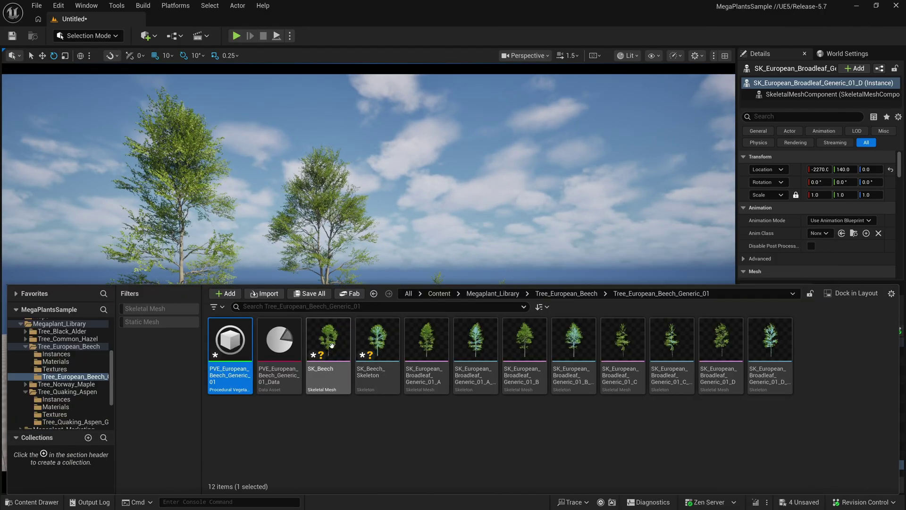
pyautogui.moveTo(332, 345); pyautogui.dragTo(573, 369)
pyautogui.press('f')
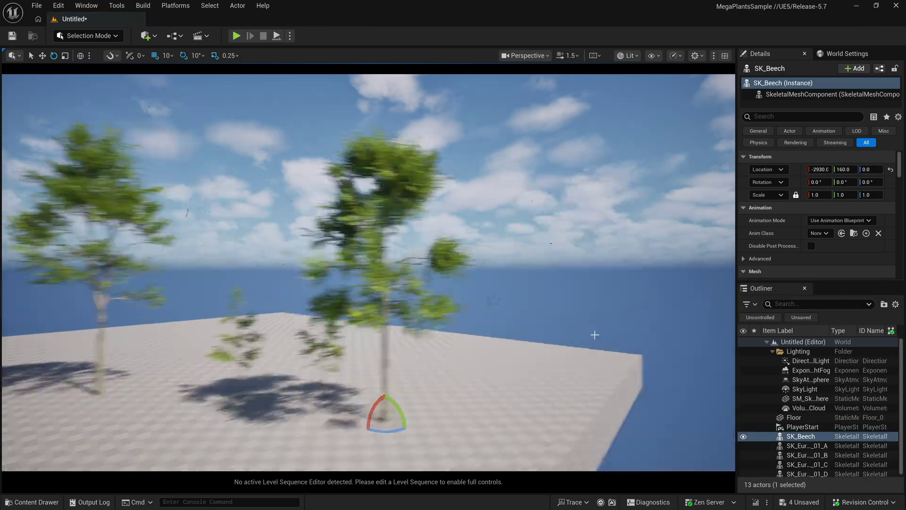